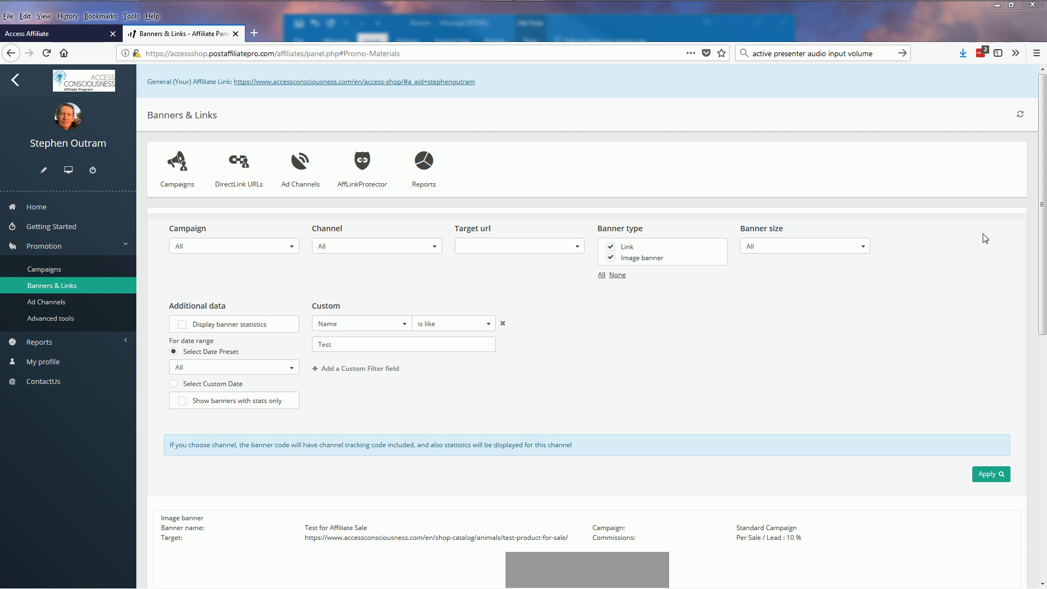
# Step: Reveal the Test for Affiliate Sale text link's banner code and select its full tracking URL
pyautogui.moveTo(1037, 220); pyautogui.dragTo(1038, 375)
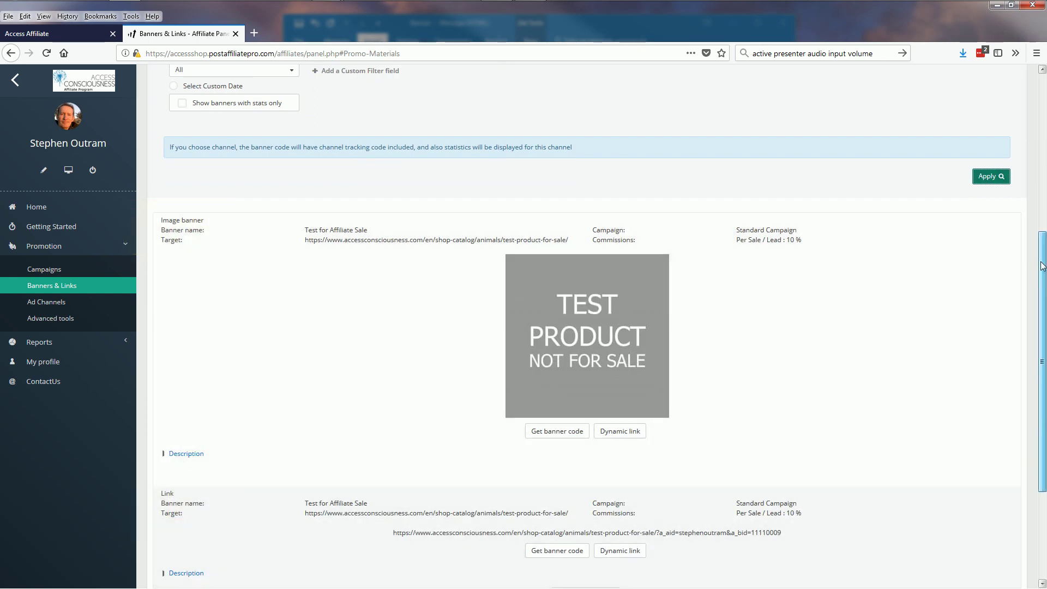
pyautogui.moveTo(1039, 261); pyautogui.dragTo(1043, 315)
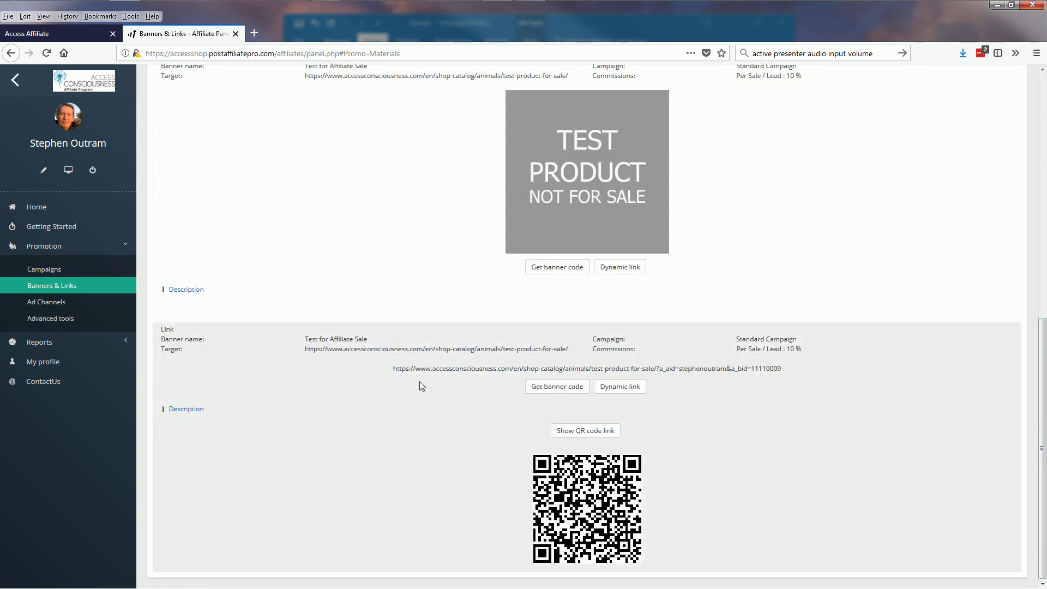
pyautogui.click(546, 386)
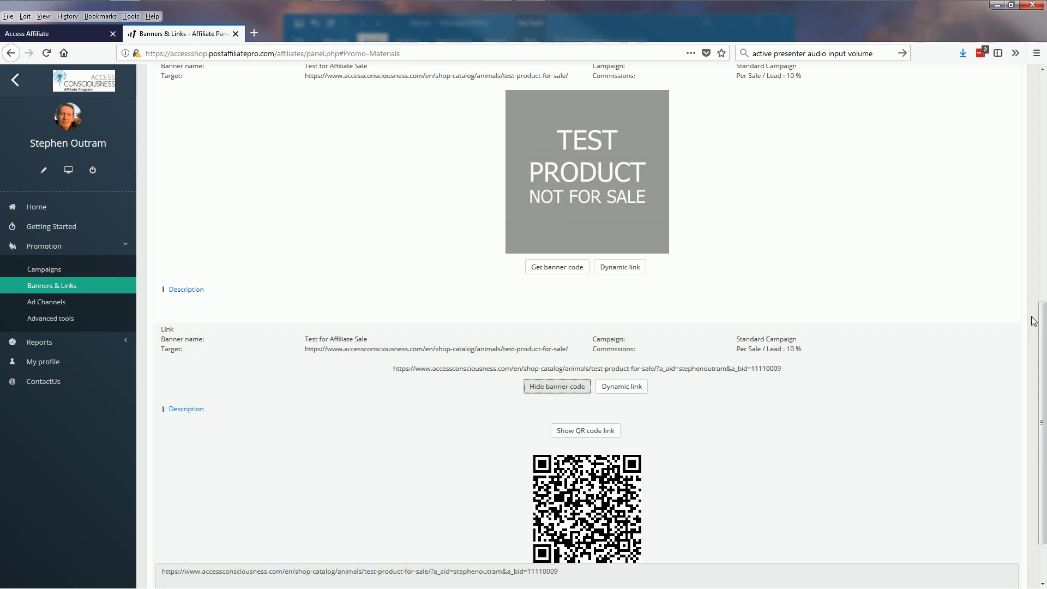
pyautogui.scroll(-3, 1033, 321)
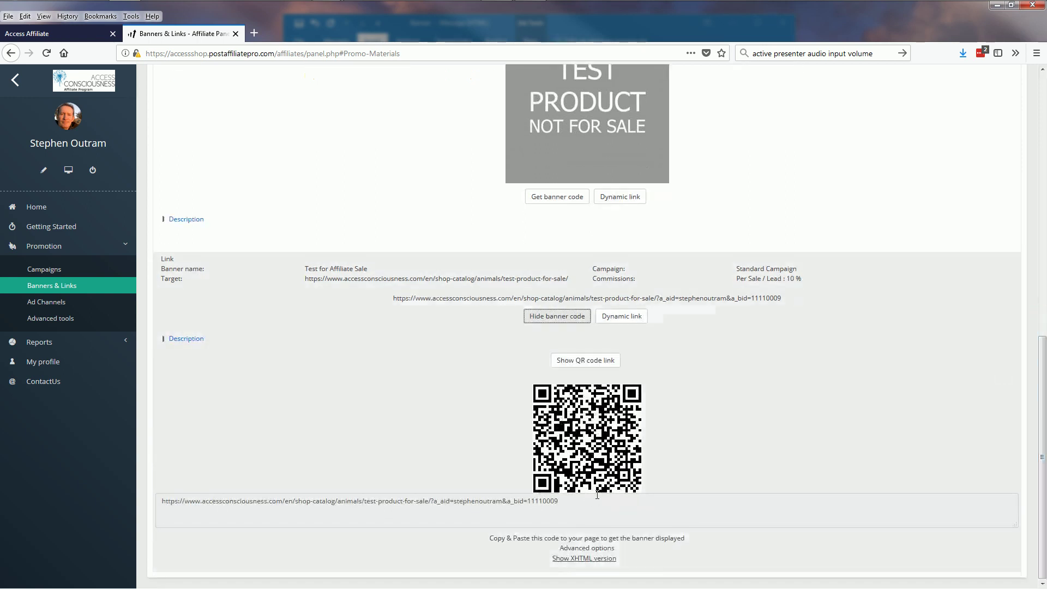
pyautogui.click(596, 495)
pyautogui.hotkey('ctrl', 'c')
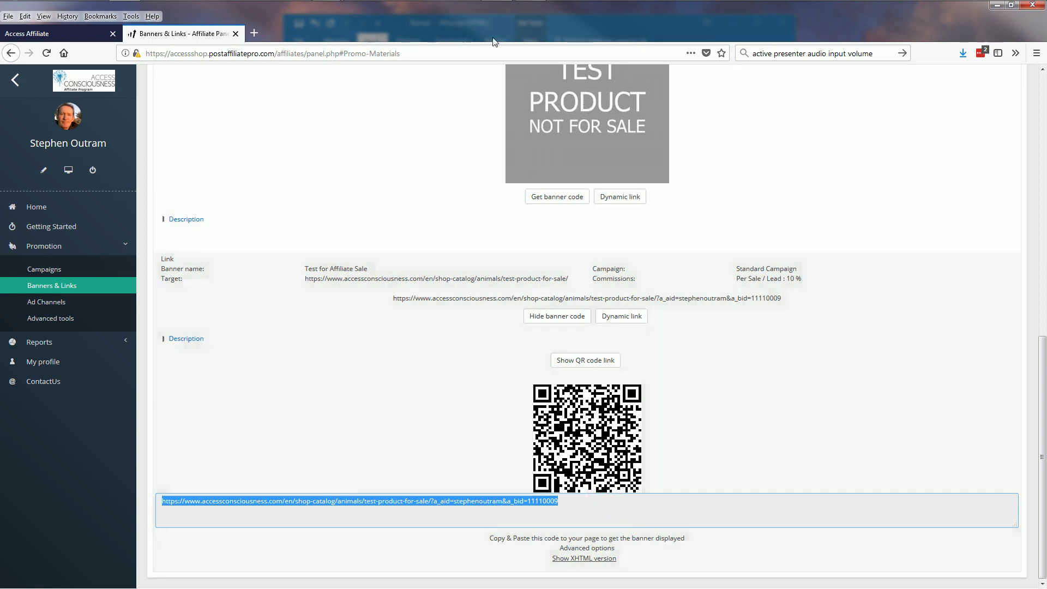
pyautogui.moveTo(385, 4)
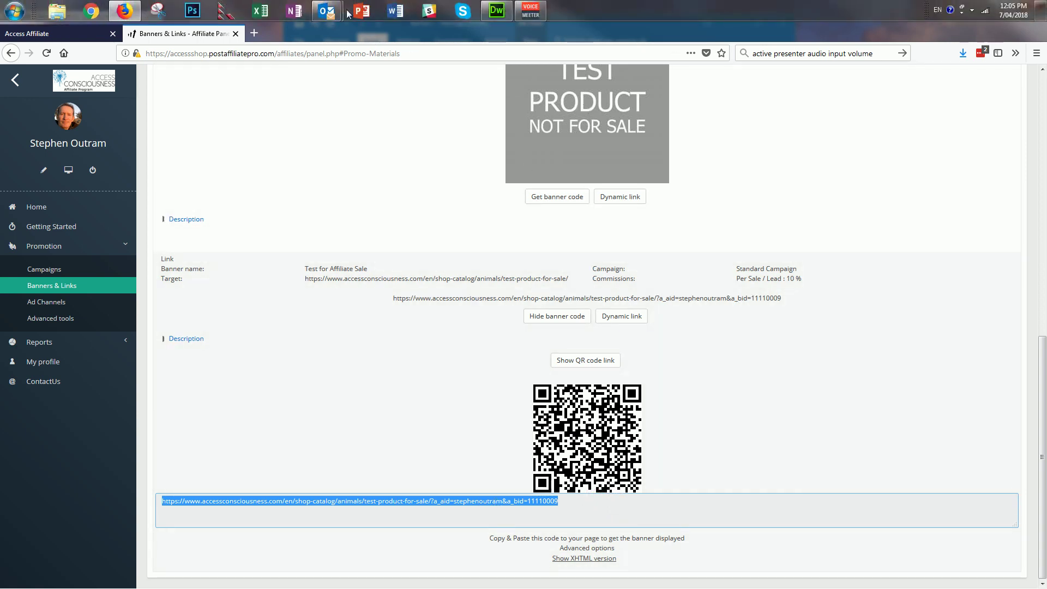
# Step: Paste the affiliate tracking URL on a new line below Click here in the Banner draft
pyautogui.click(326, 10)
pyautogui.click(374, 87)
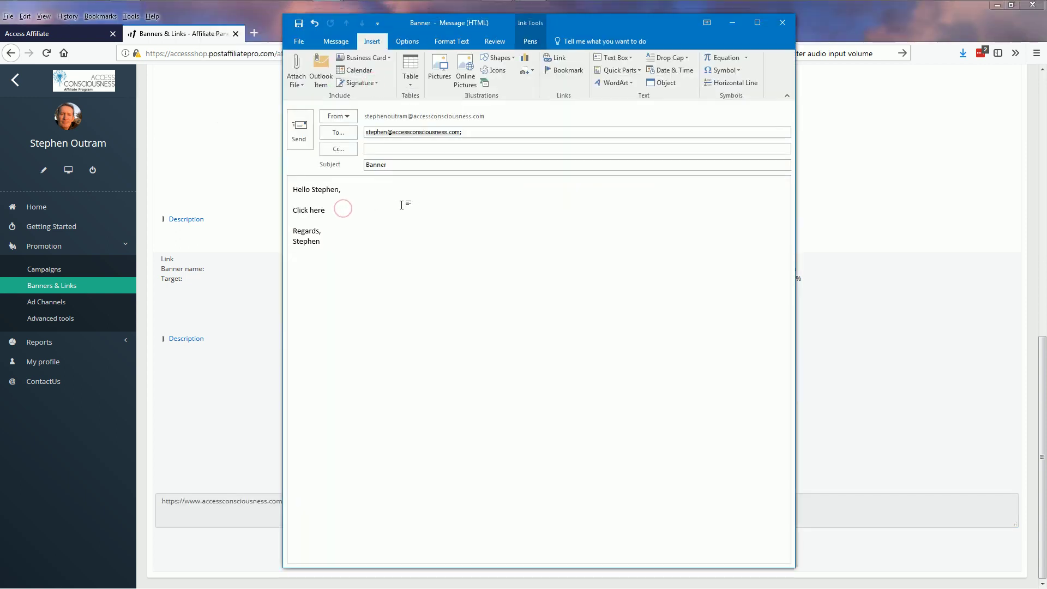
pyautogui.press('Return')
pyautogui.press('Return')
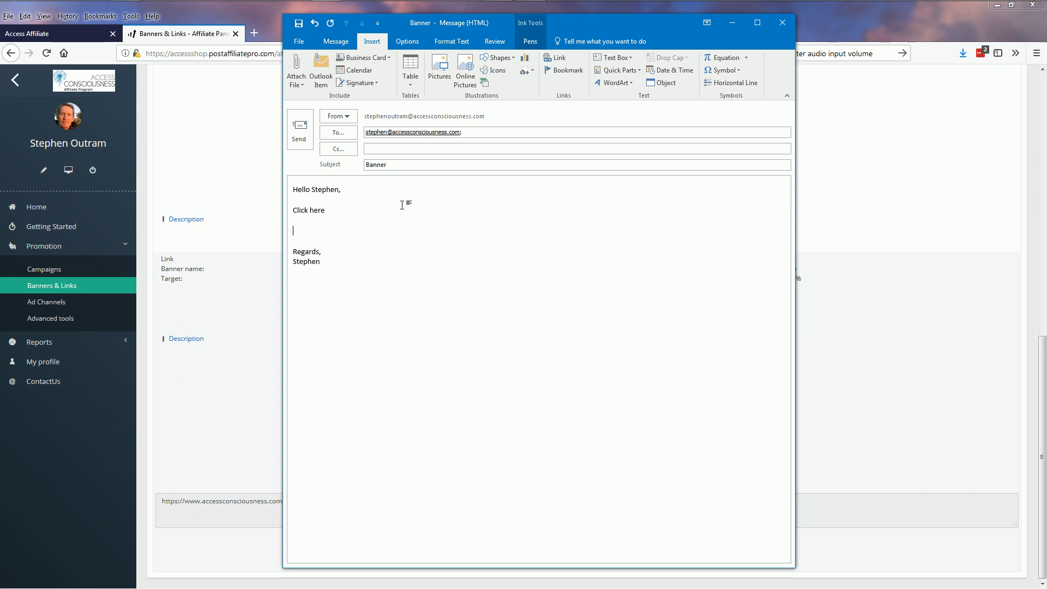
pyautogui.hotkey('ctrl', 'v')
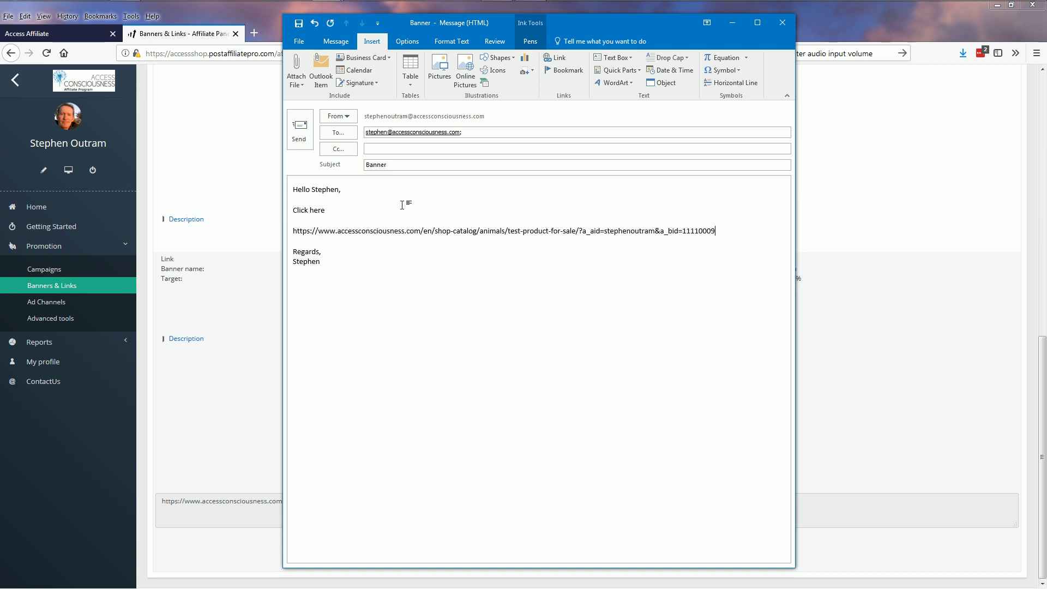
pyautogui.press('Return')
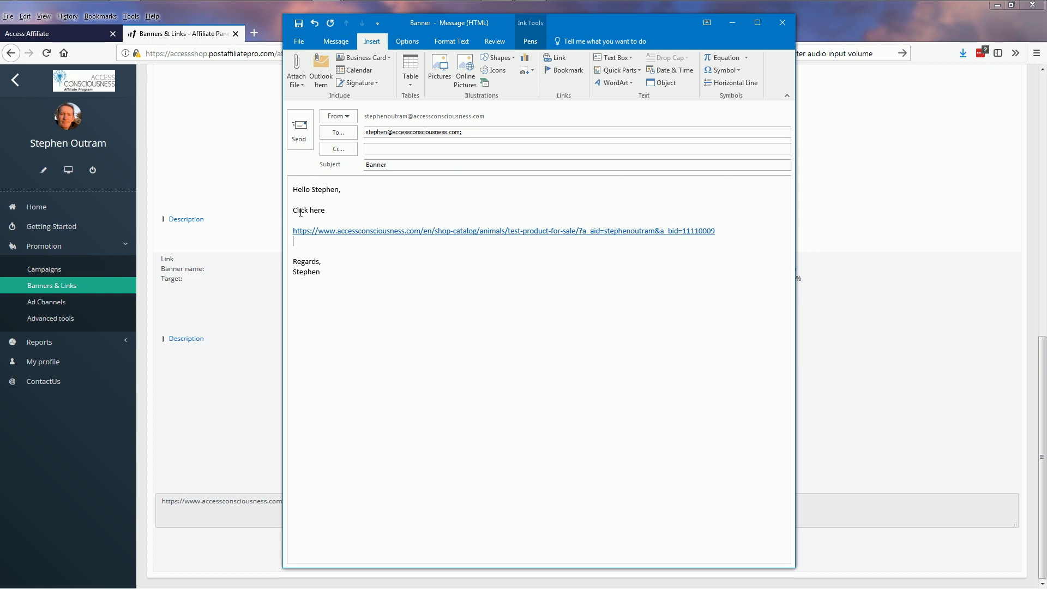
# Step: Hyperlink the words Click here to the tracking URL and send the Banner email
pyautogui.moveTo(294, 211); pyautogui.dragTo(339, 211)
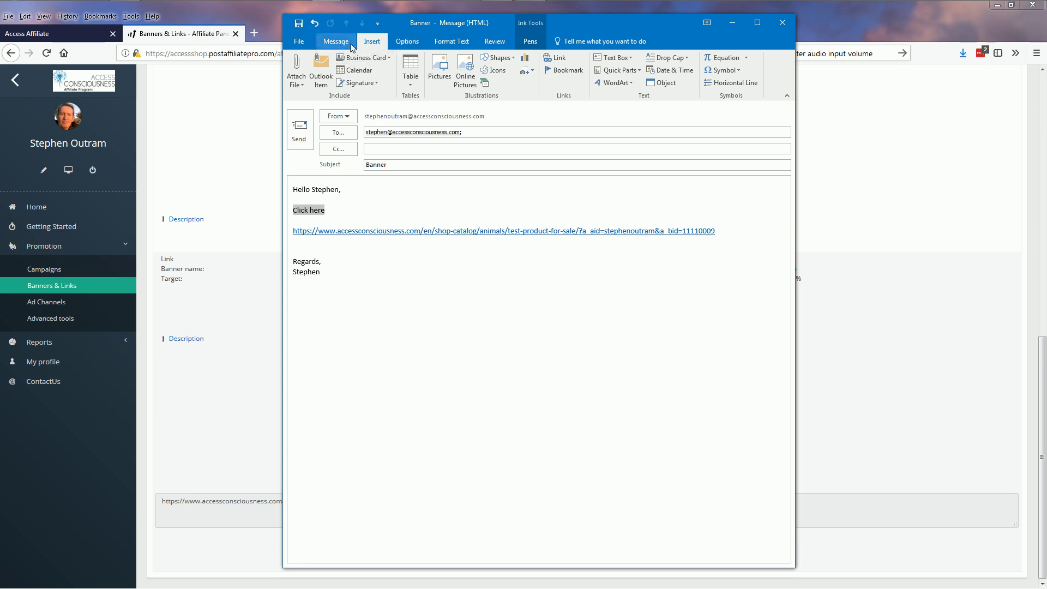
pyautogui.click(556, 60)
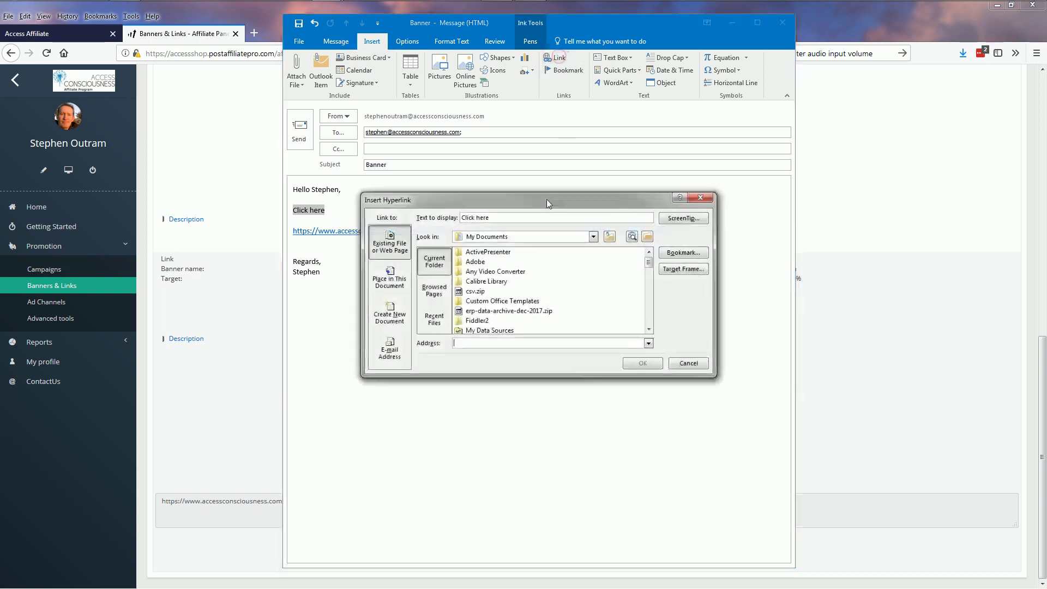
pyautogui.hotkey('ctrl', 'v')
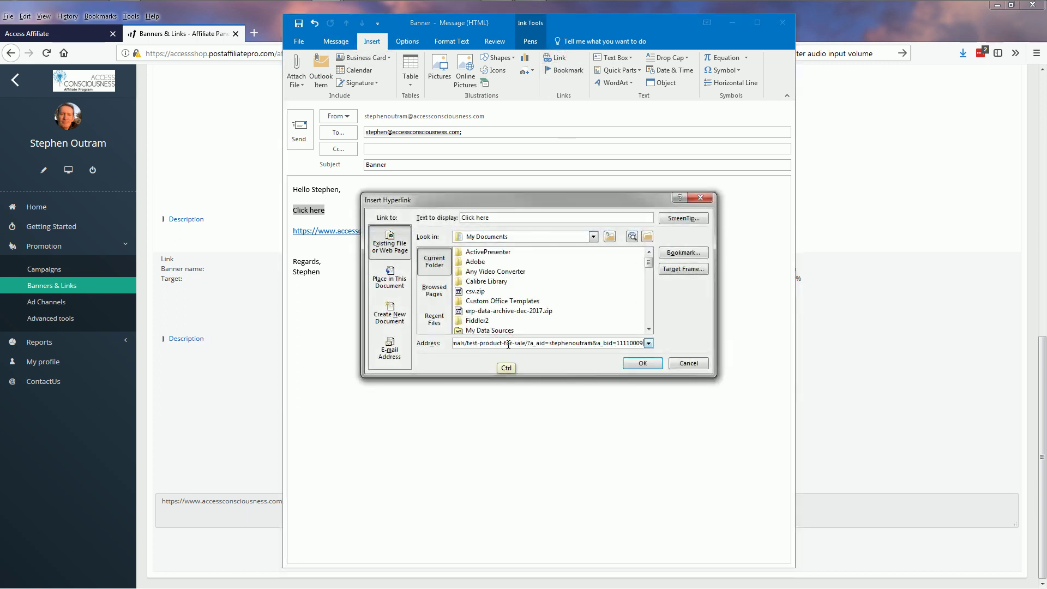
pyautogui.click(641, 363)
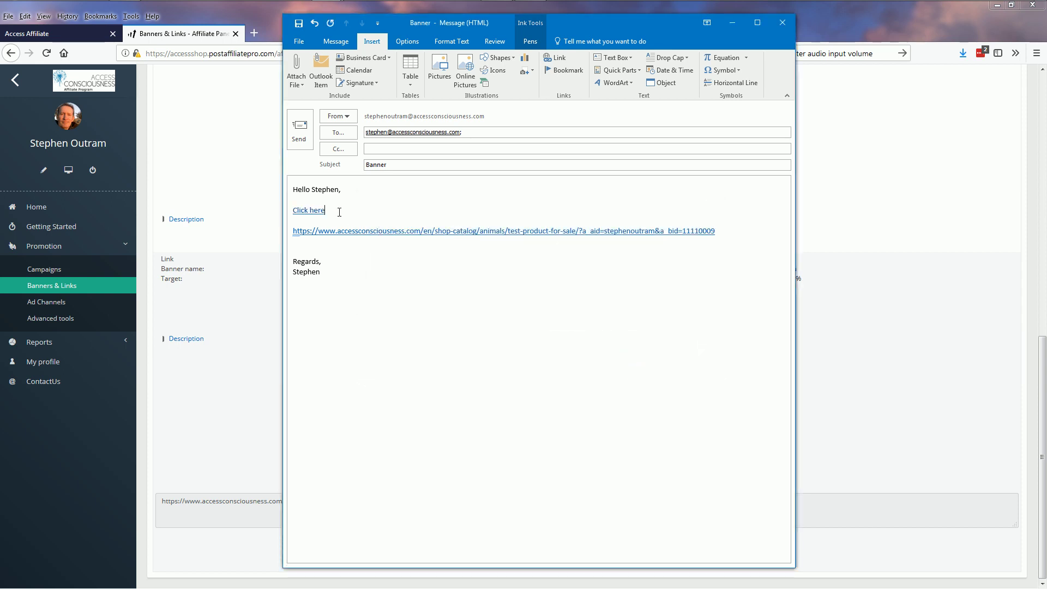
pyautogui.click(301, 127)
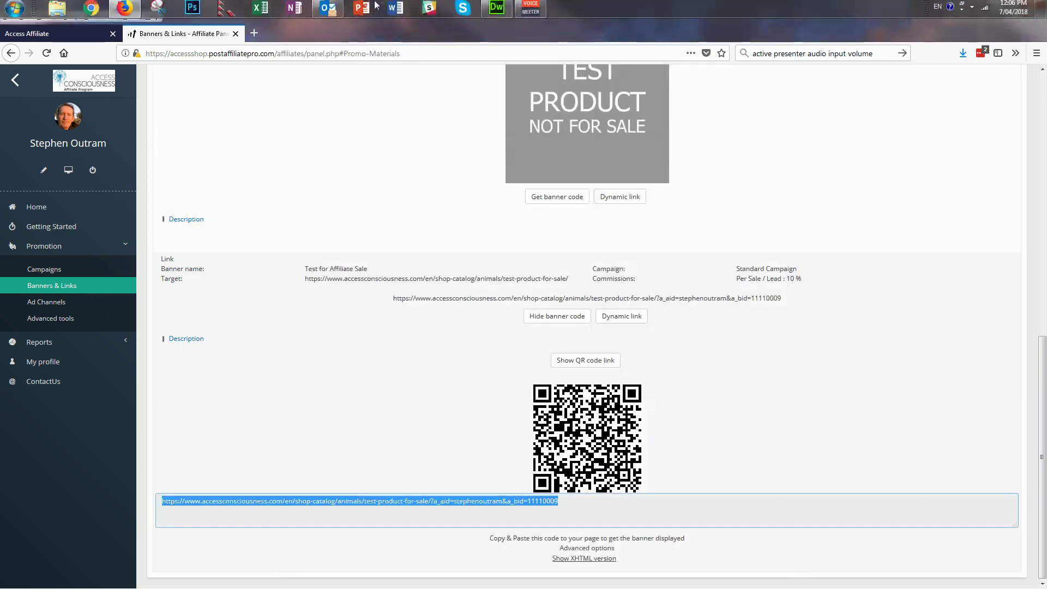
# Step: Open the newly received Banner email in the Inbox and follow its Click here link
pyautogui.click(337, 12)
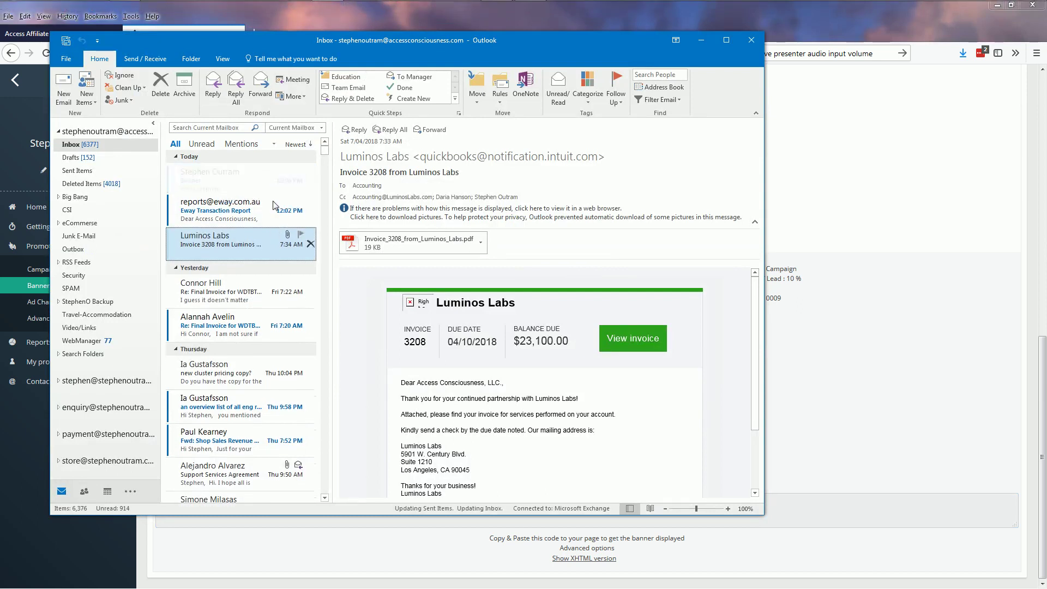
pyautogui.click(227, 180)
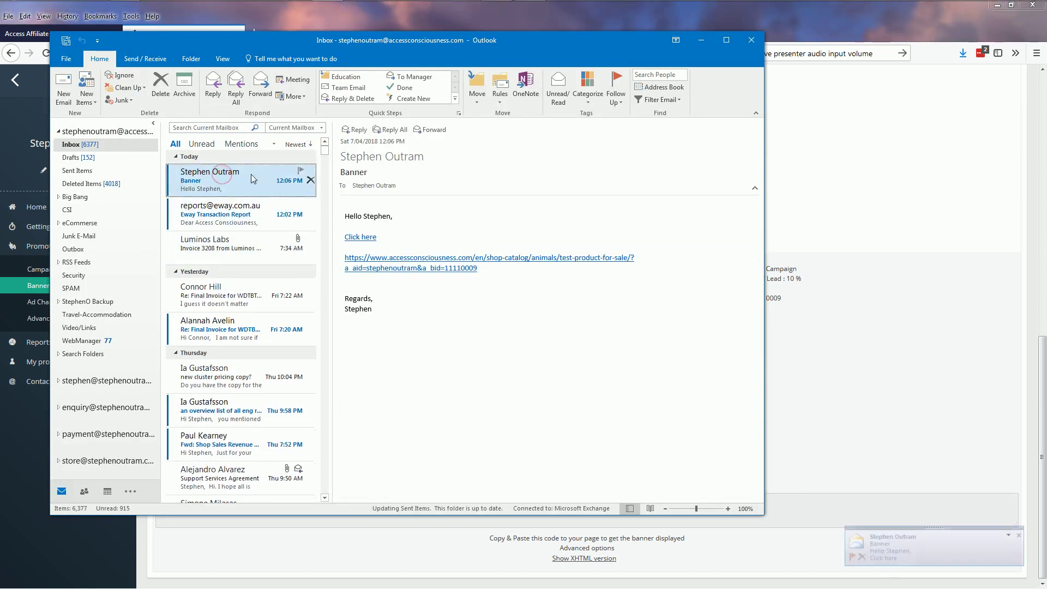
pyautogui.click(361, 241)
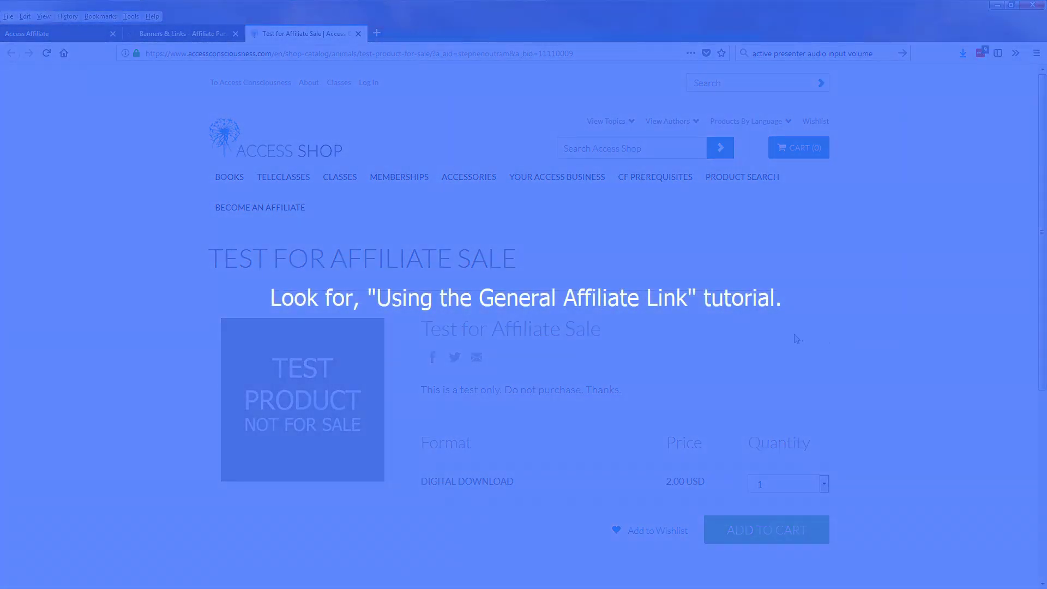
# Step: Close the product page and copy the TEST PRODUCT banner image's location, then return to Outlook
pyautogui.click(358, 35)
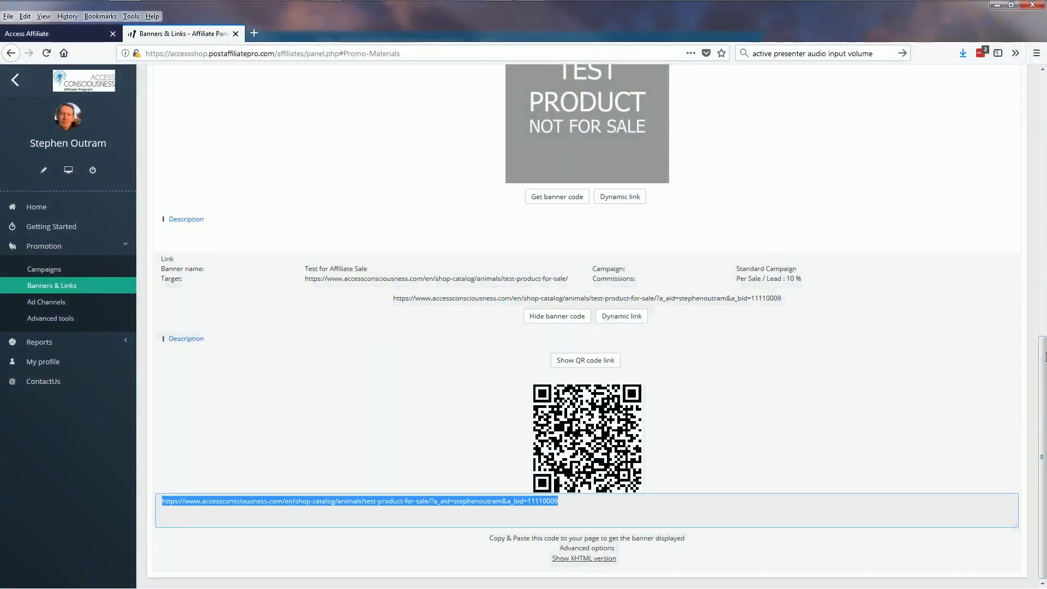
pyautogui.moveTo(1045, 357); pyautogui.dragTo(1028, 243)
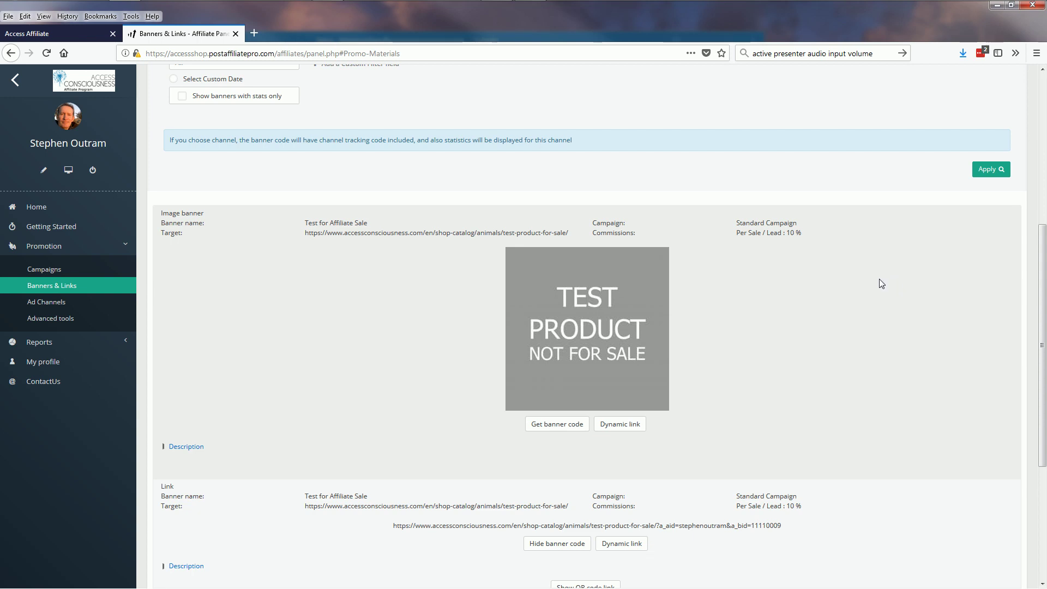
pyautogui.rightClick(596, 298)
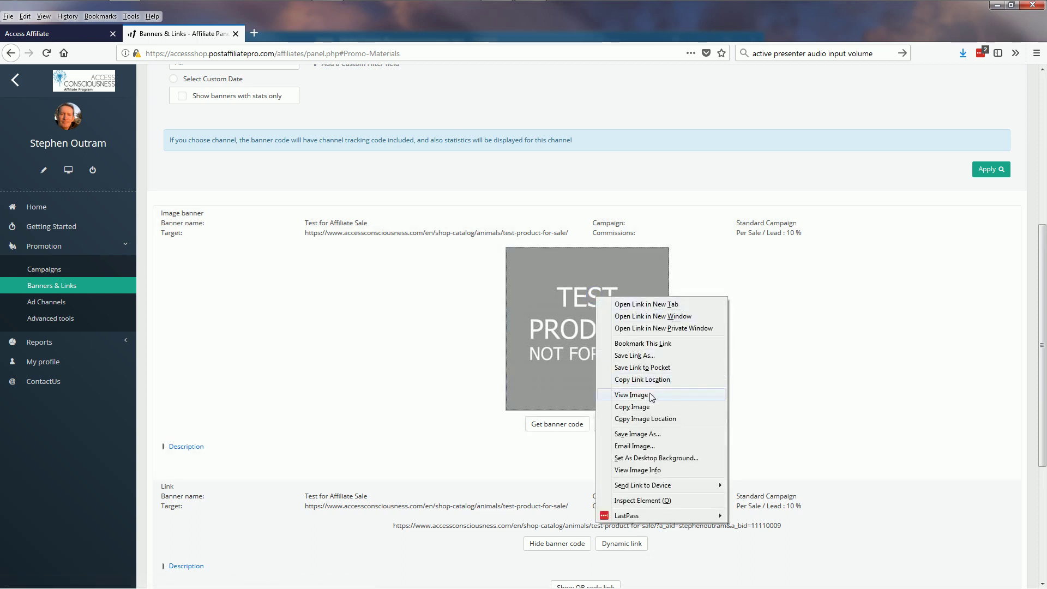
pyautogui.click(639, 419)
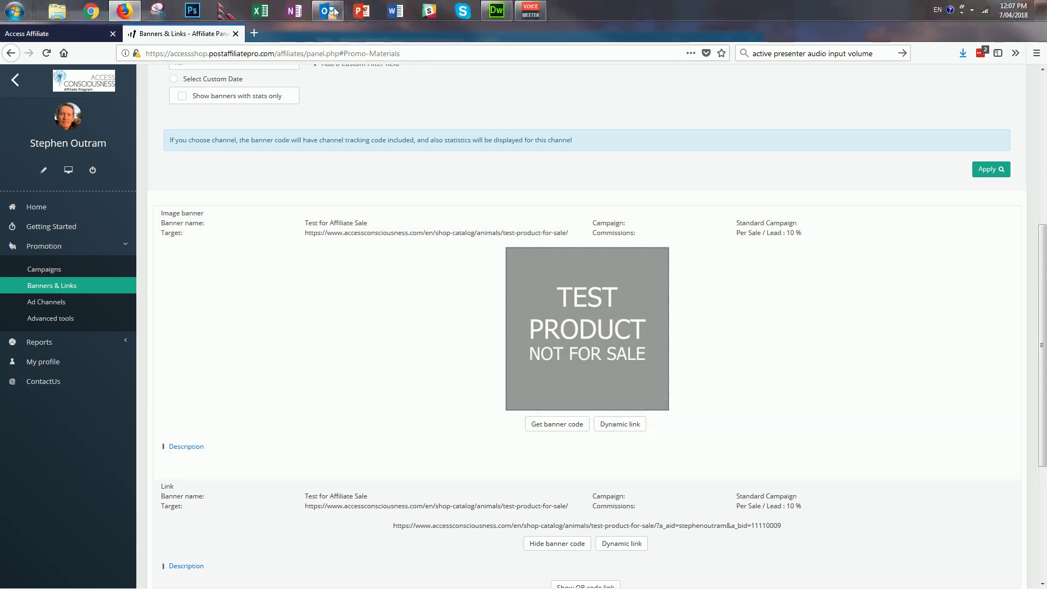
pyautogui.click(335, 11)
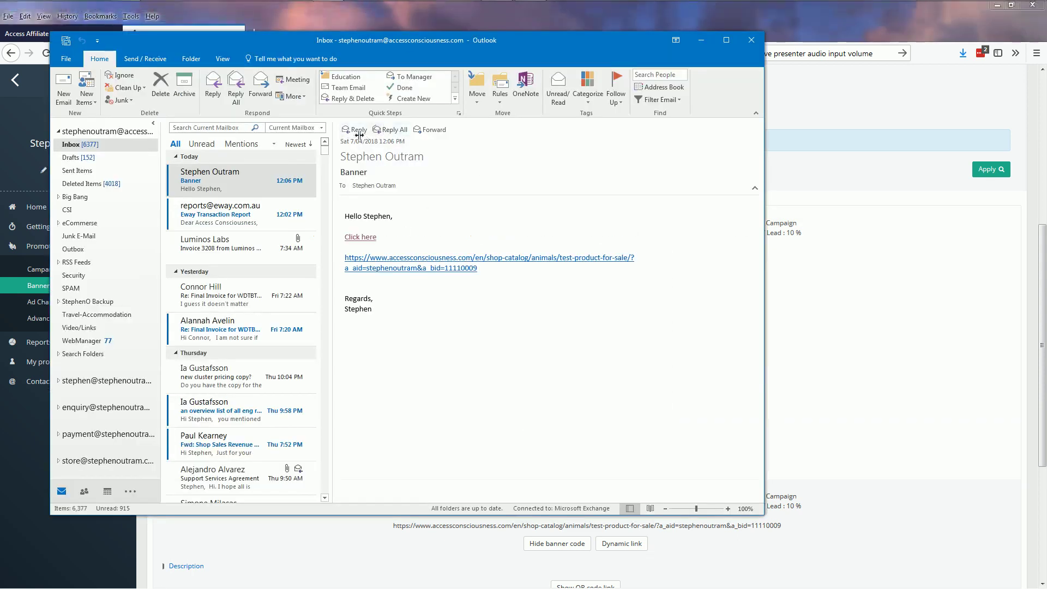
# Step: Start a reply to the Banner email in its own window
pyautogui.click(392, 129)
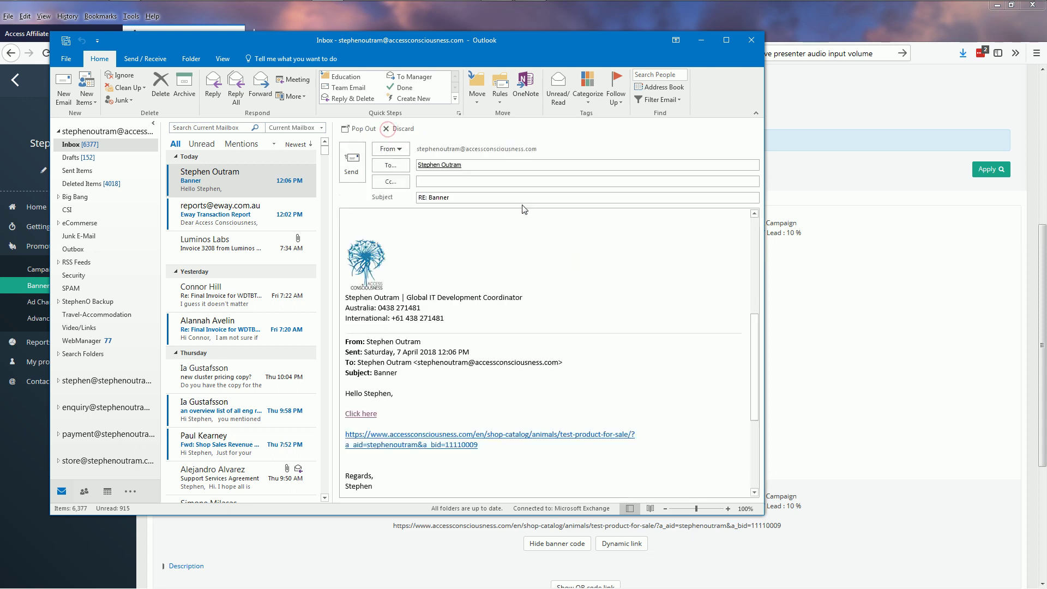
pyautogui.click(388, 218)
pyautogui.click(359, 129)
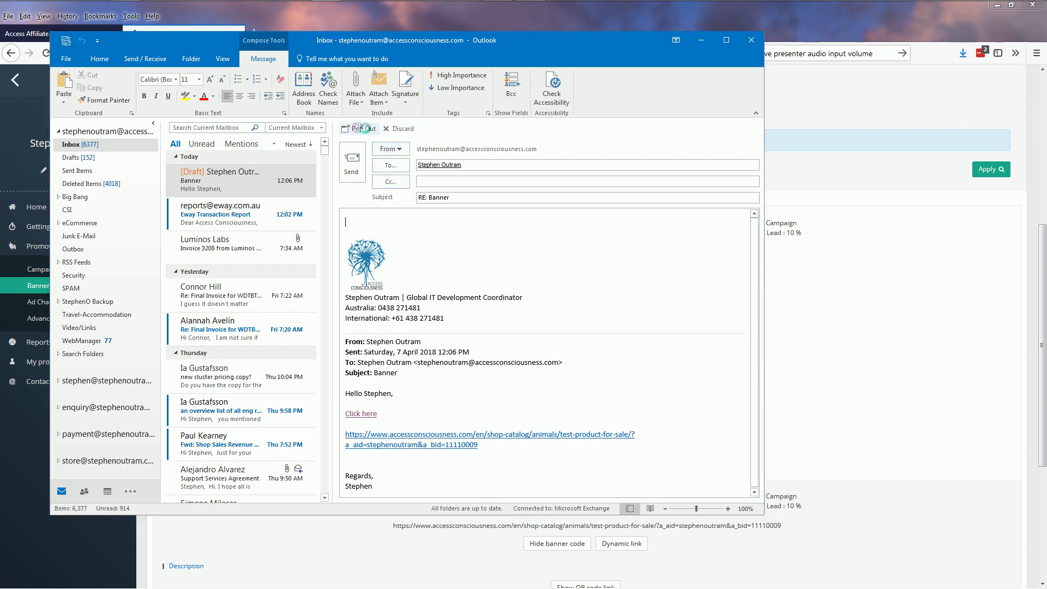
# Step: Insert the TEST PRODUCT banner picture at the top of the reply from its pasted web address
pyautogui.click(372, 41)
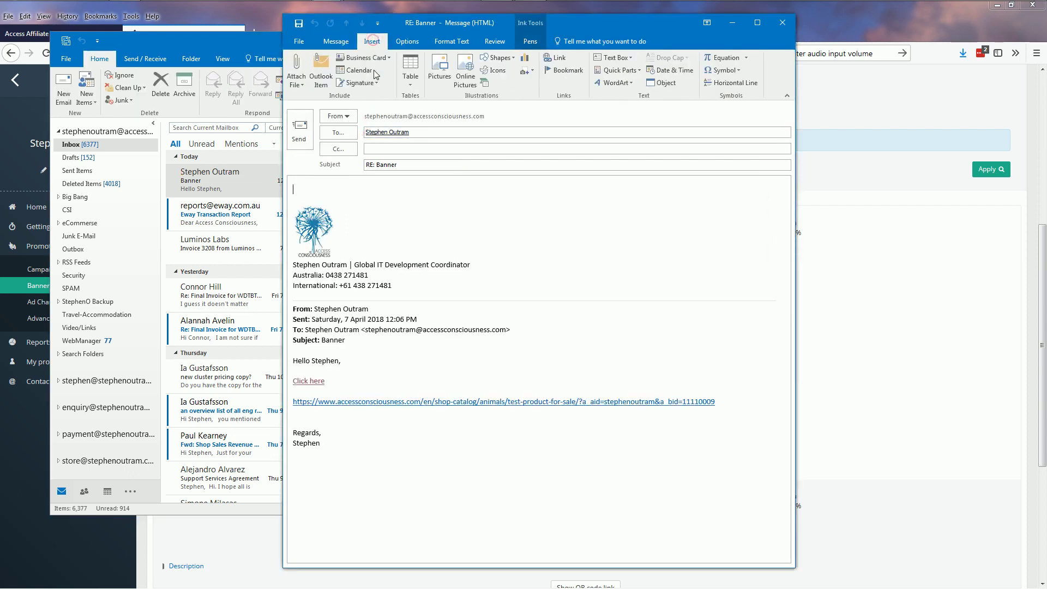
pyautogui.click(438, 72)
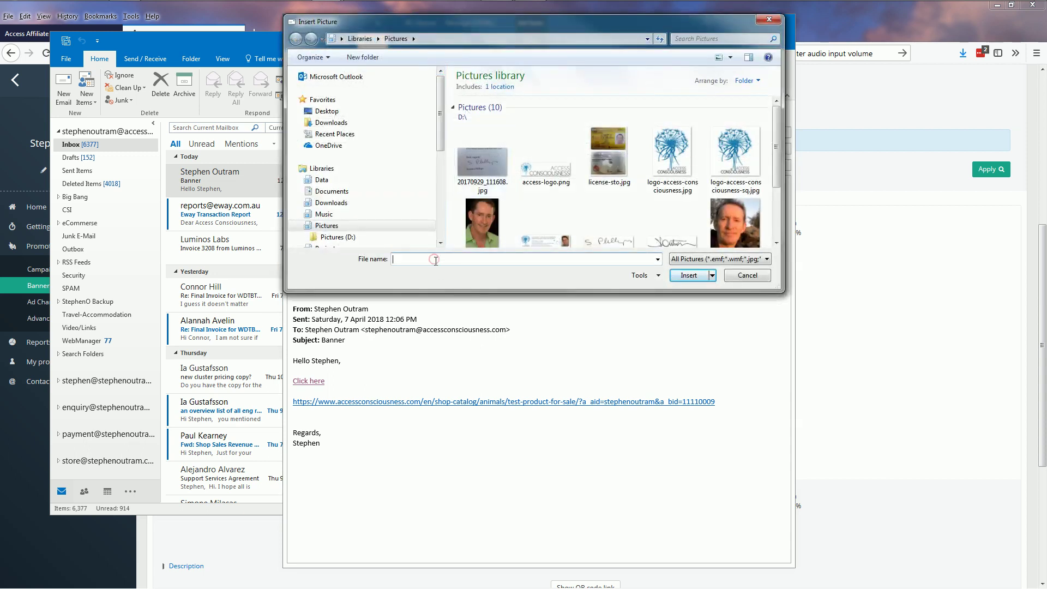
pyautogui.press('ctrl')
pyautogui.hotkey('ctrl', 'v')
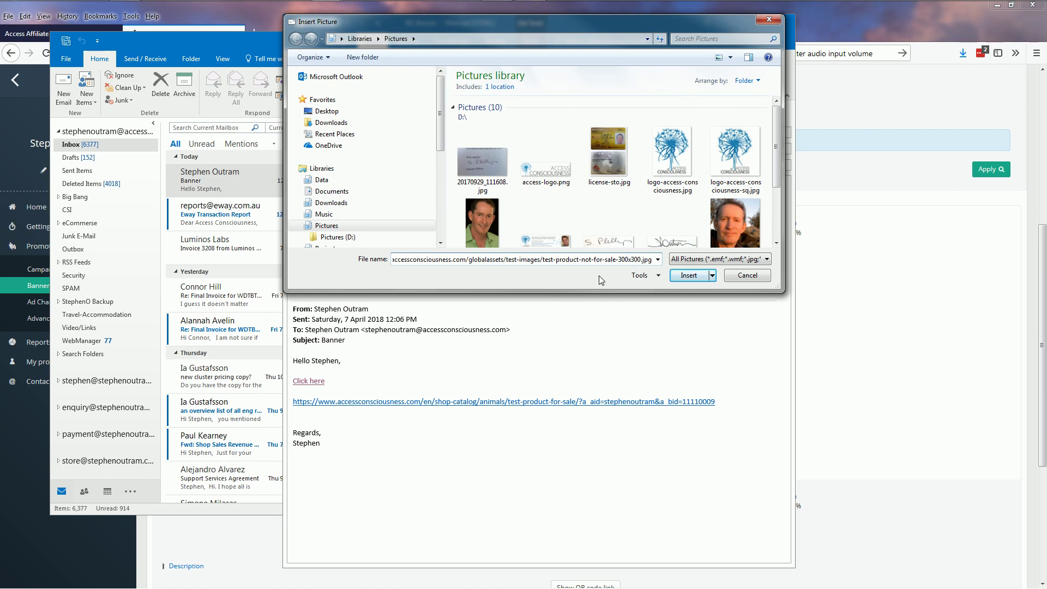
pyautogui.click(688, 275)
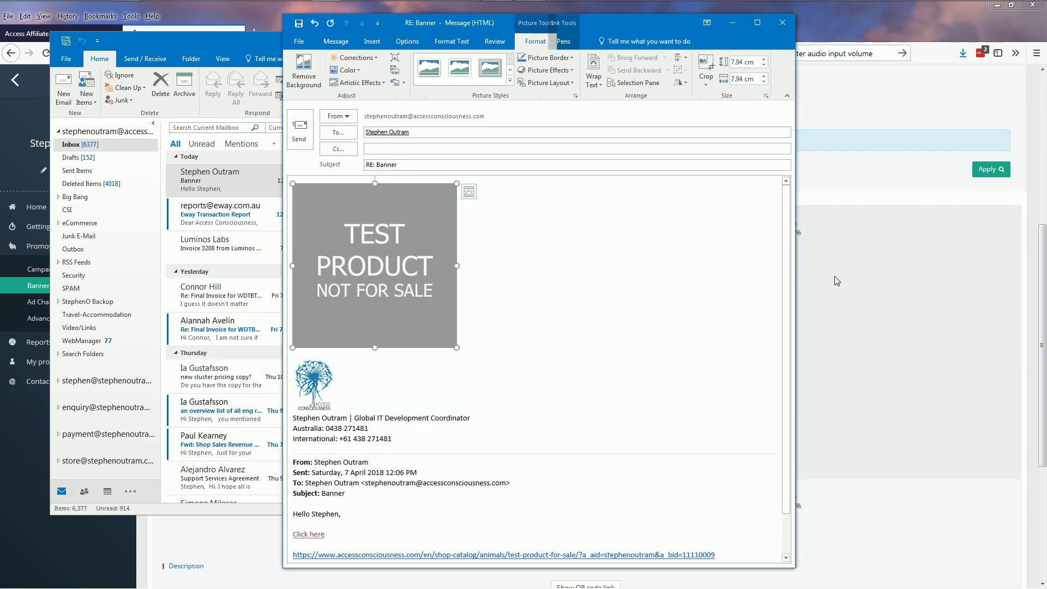
pyautogui.click(542, 241)
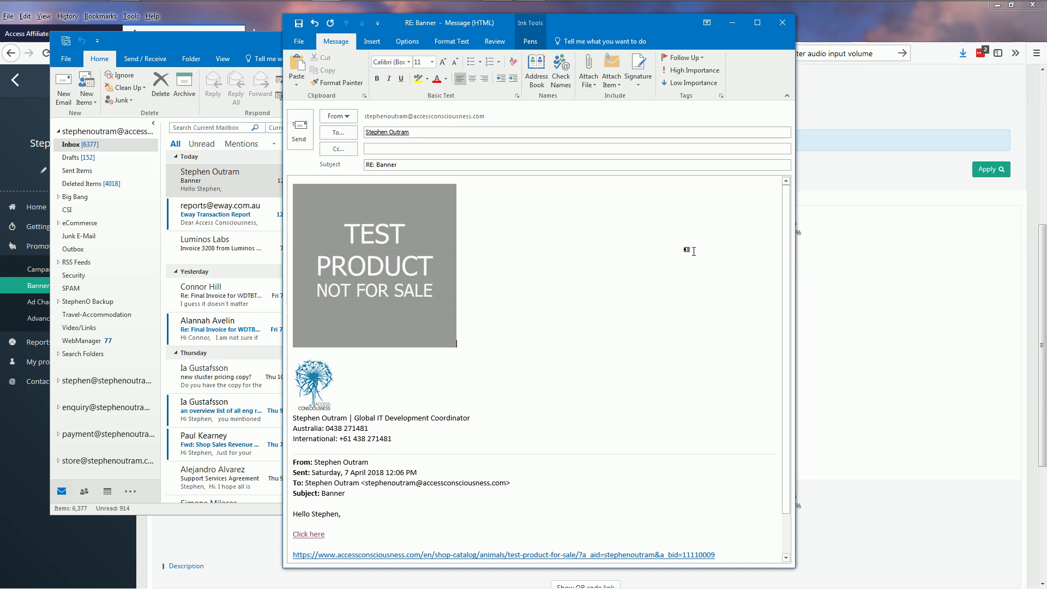
pyautogui.click(931, 99)
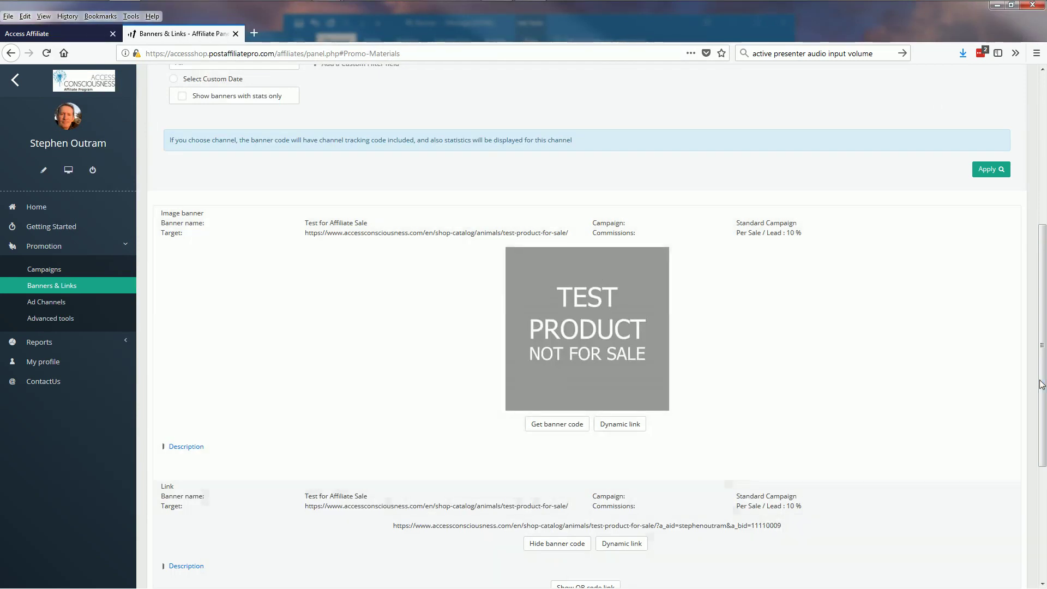
# Step: Select the tracking link URL below the QR code and return to the Outlook reply
pyautogui.moveTo(1042, 382); pyautogui.dragTo(1043, 490)
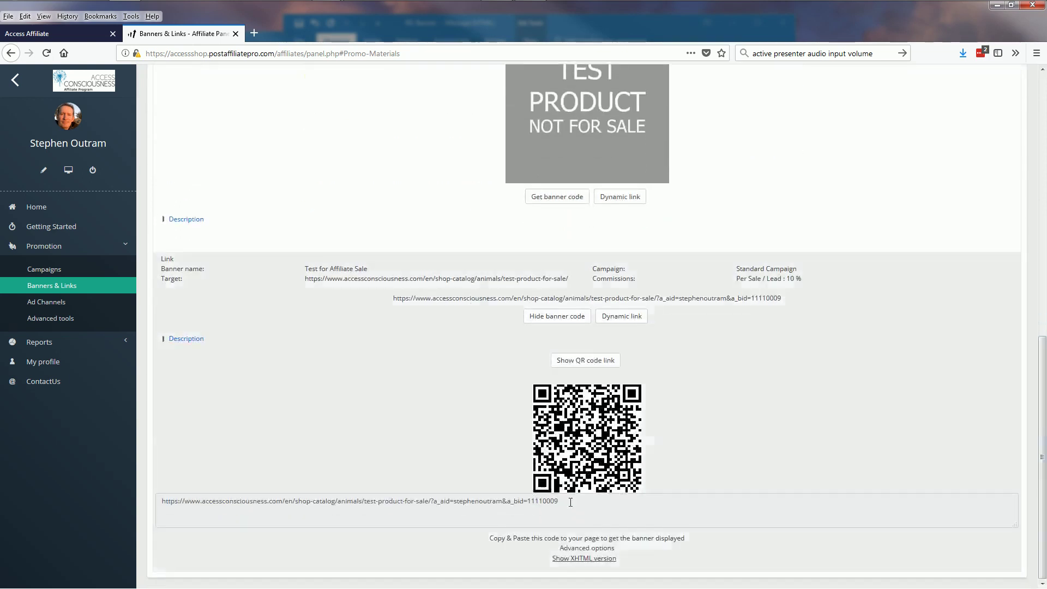
pyautogui.click(583, 502)
pyautogui.hotkey('ctrl', 'c')
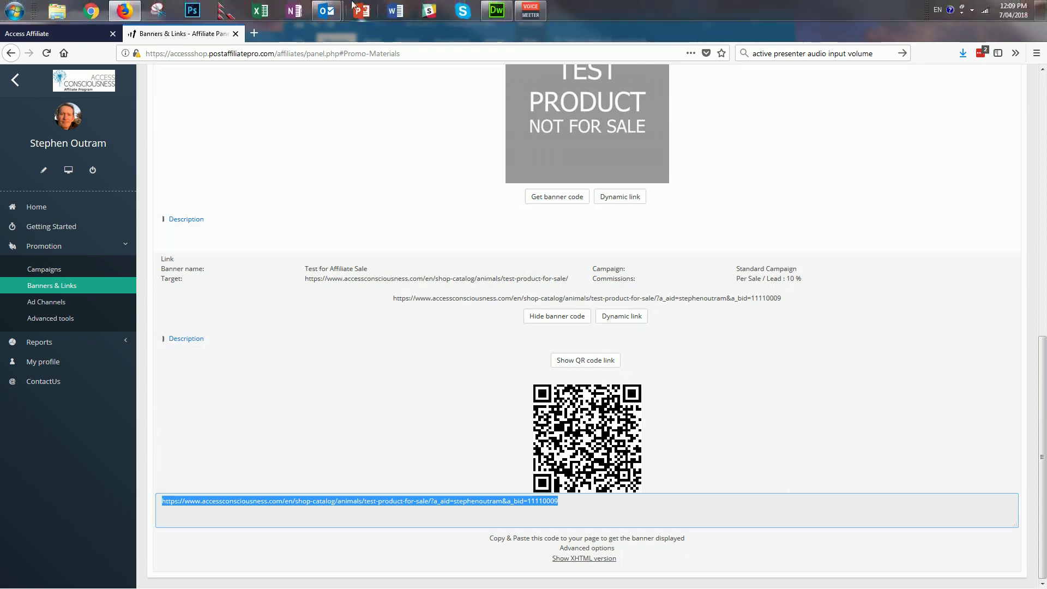
pyautogui.click(331, 17)
# Step: Link the TEST PRODUCT banner image in the RE: Banner reply to the pasted affiliate URL
pyautogui.click(398, 70)
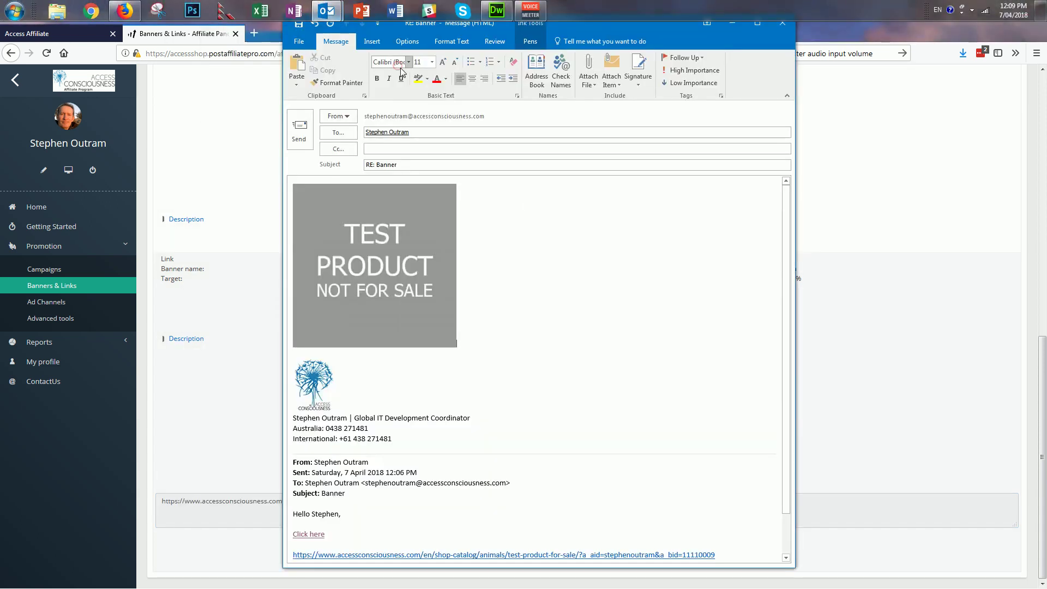
pyautogui.click(404, 237)
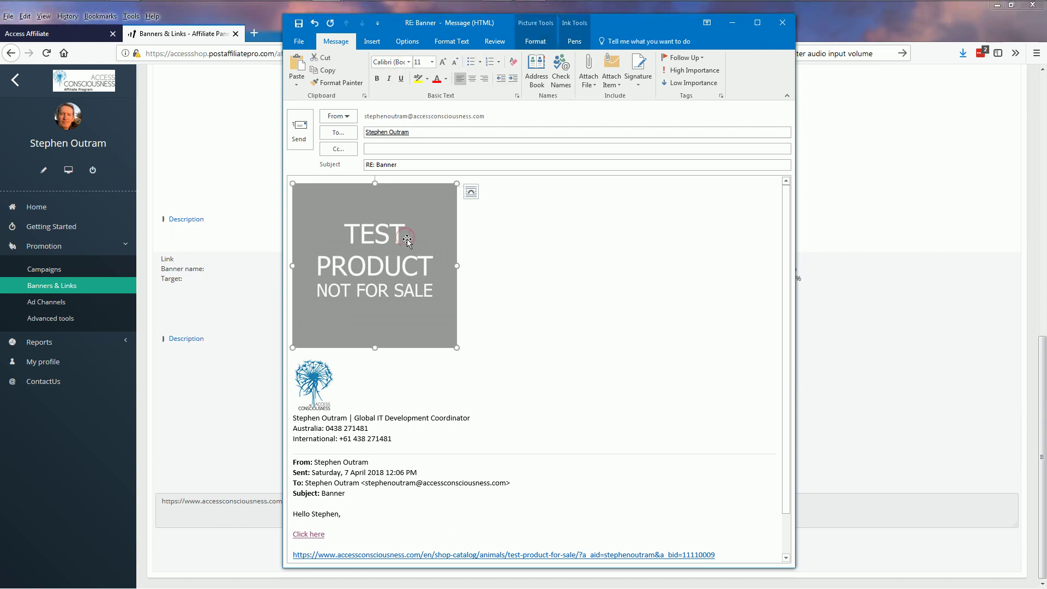
pyautogui.click(372, 42)
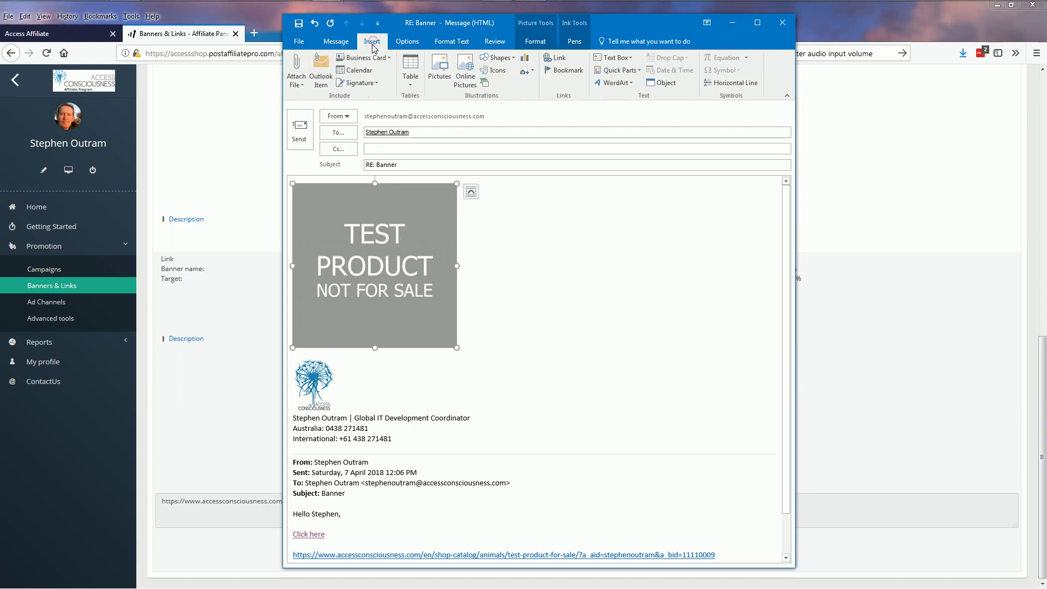
pyautogui.click(556, 60)
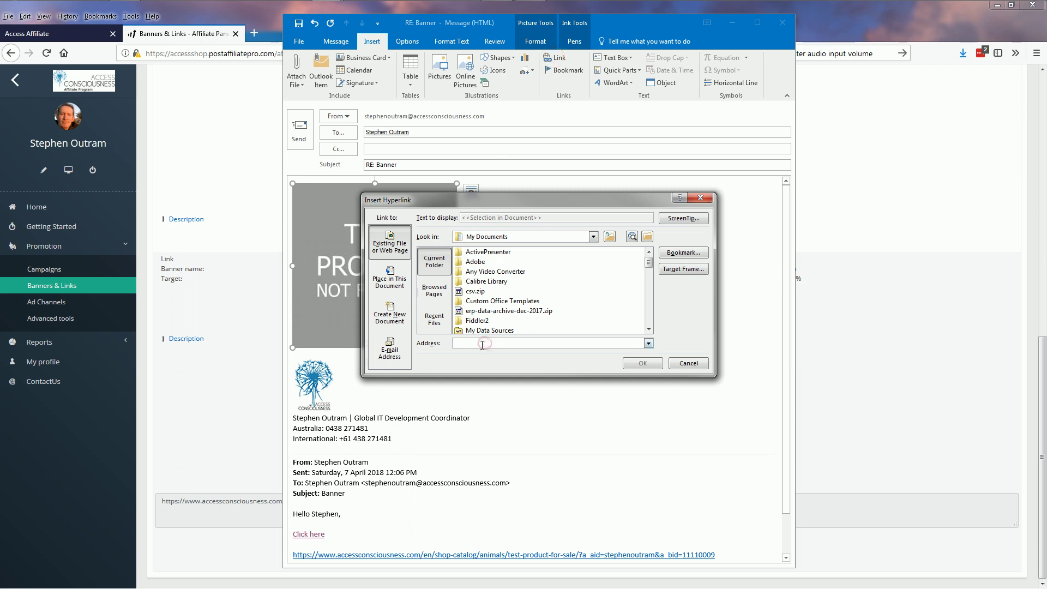
pyautogui.hotkey('ctrl', 'v')
pyautogui.click(624, 365)
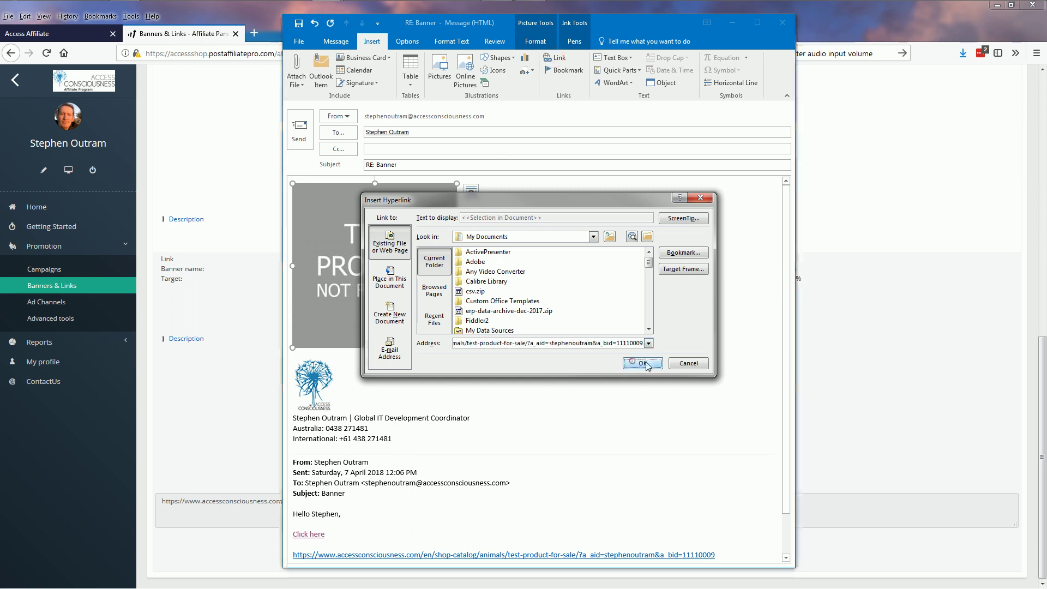
pyautogui.click(673, 363)
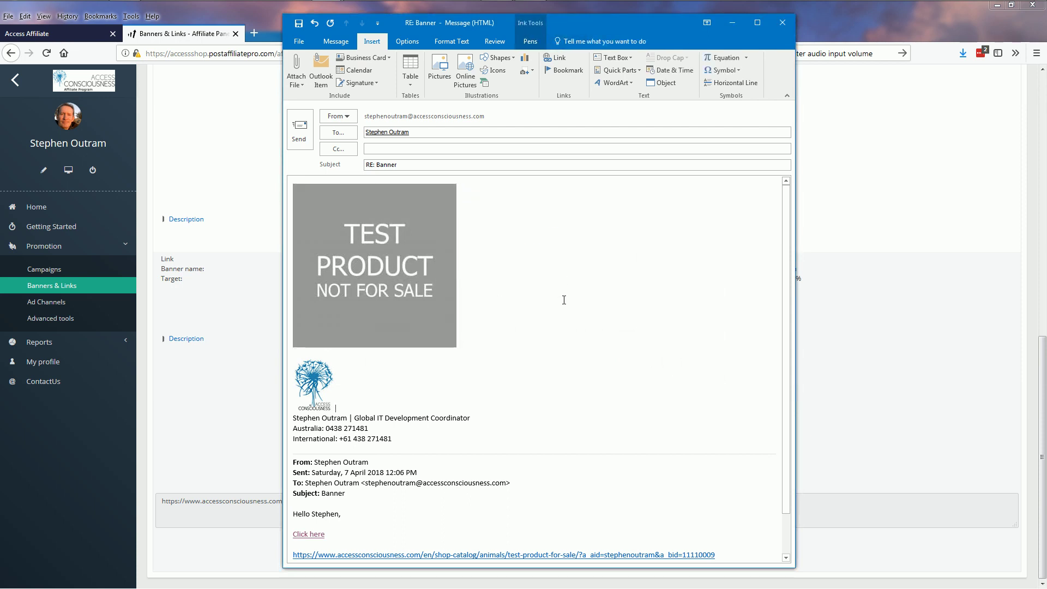
# Step: Send the reply, open the received RE: Banner email's linked product page, then close it
pyautogui.click(298, 128)
pyautogui.moveTo(311, 6)
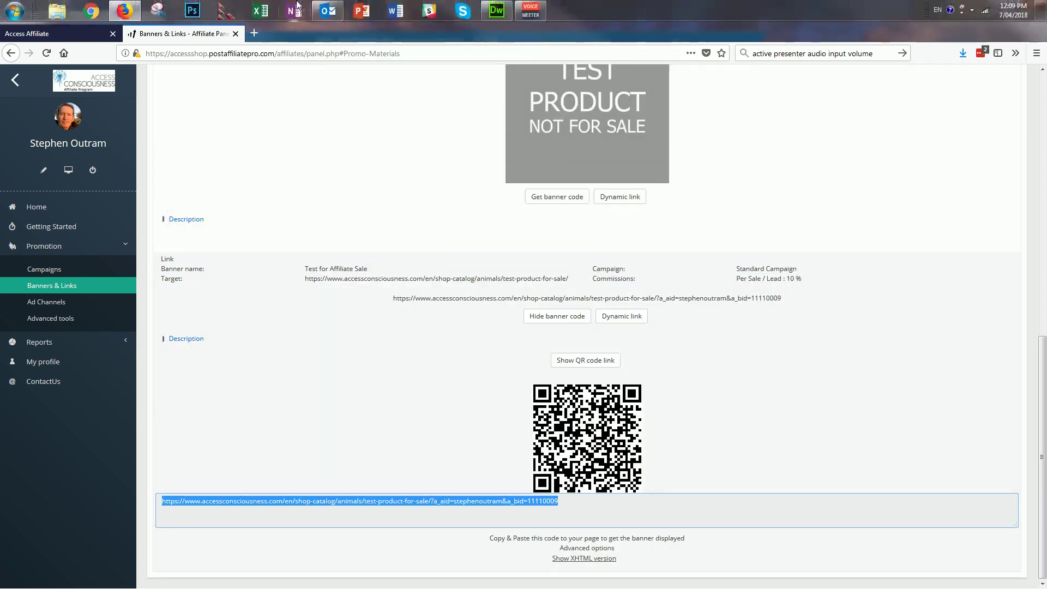
pyautogui.click(326, 10)
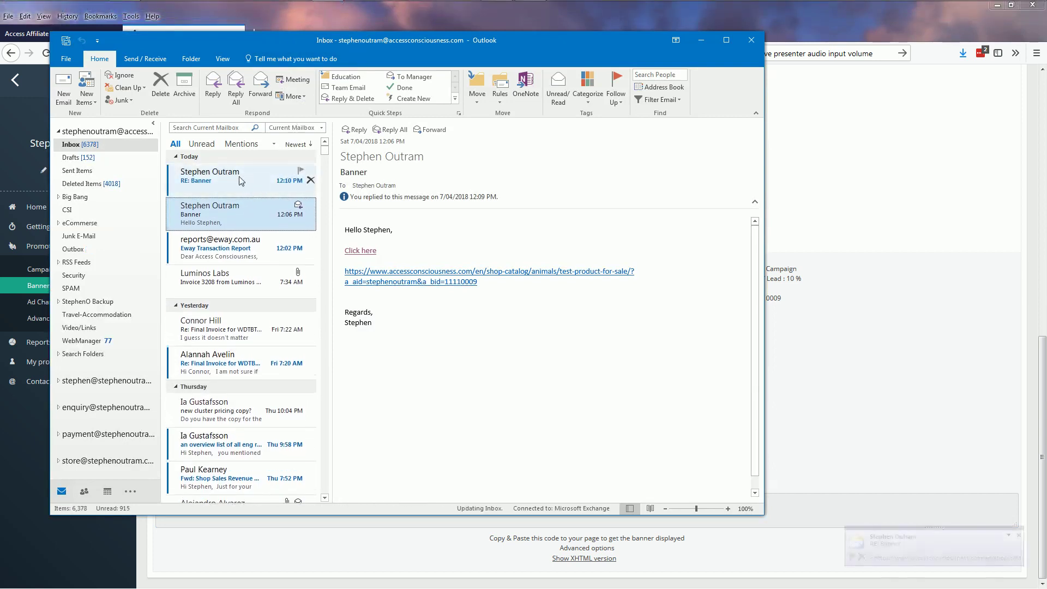
pyautogui.click(242, 179)
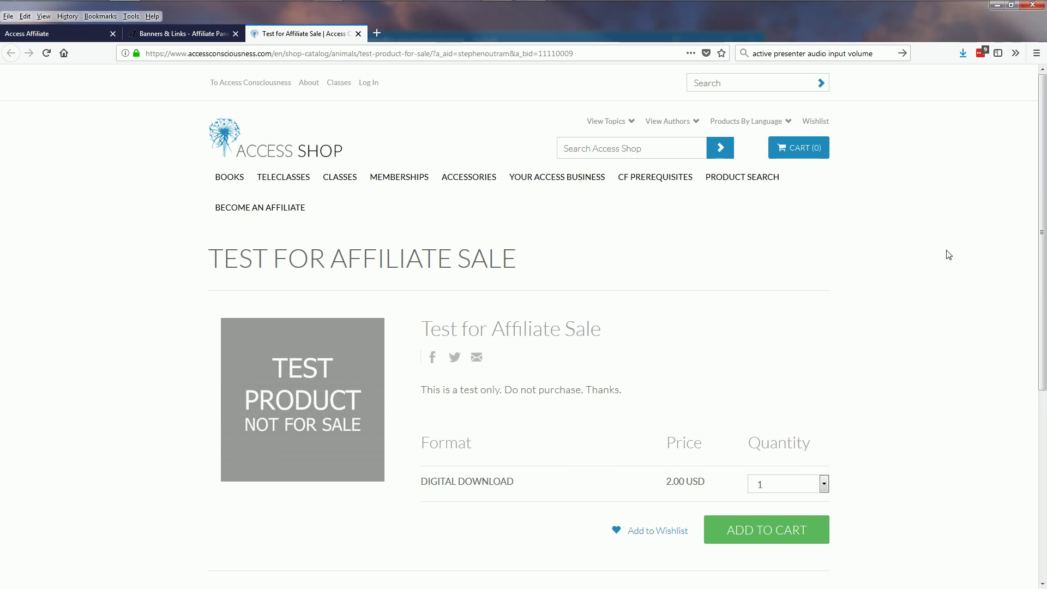
pyautogui.click(358, 33)
# Step: Reveal the image banner's HTML code in Post Affiliate Pro and copy it
pyautogui.scroll(3, 1034, 234)
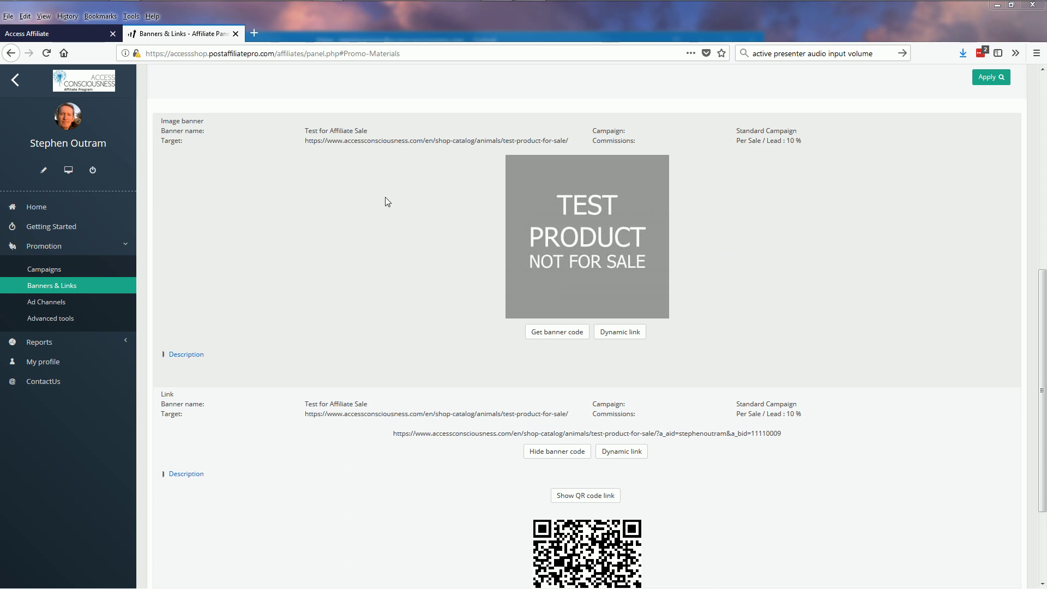
pyautogui.click(549, 332)
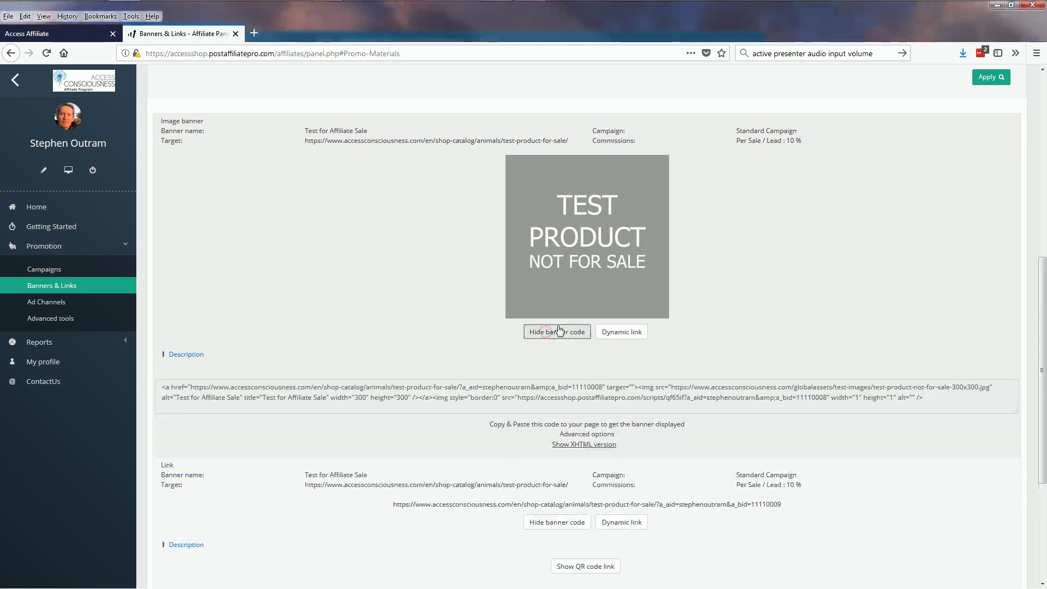
pyautogui.click(662, 399)
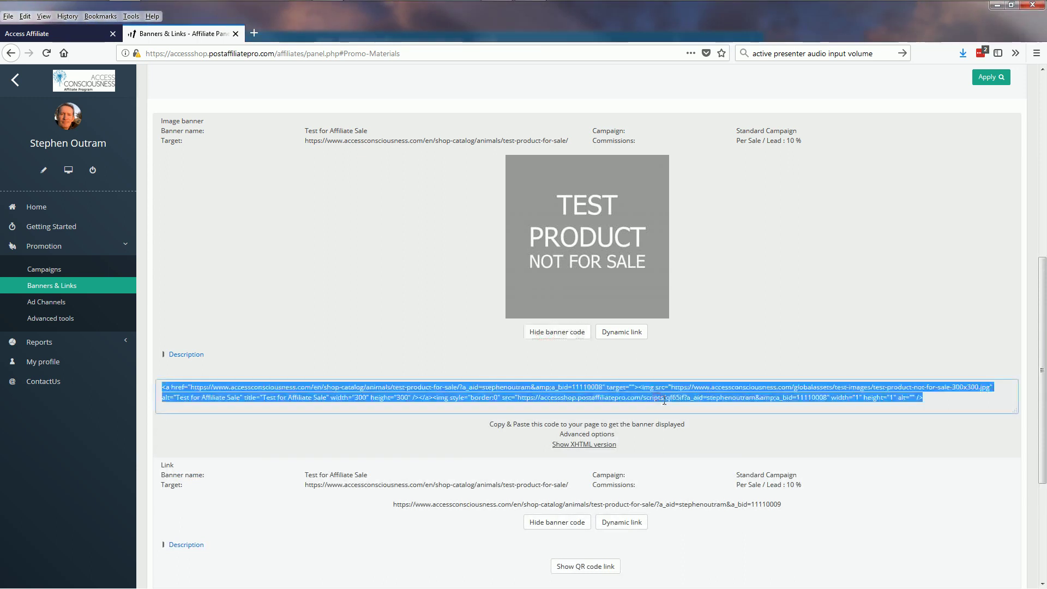
pyautogui.hotkey('ctrl', 'c')
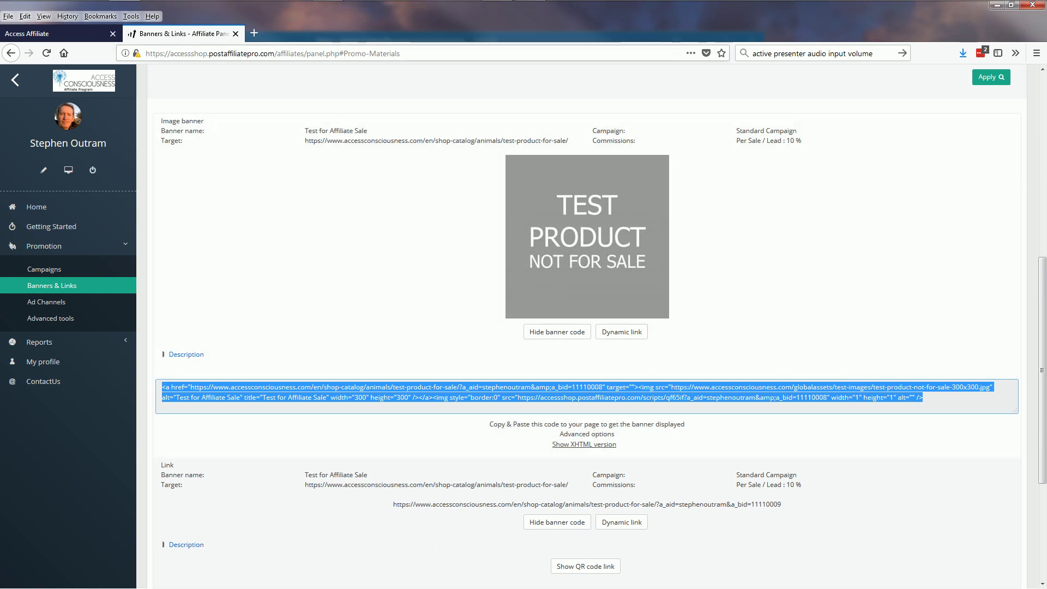
pyautogui.moveTo(495, 4)
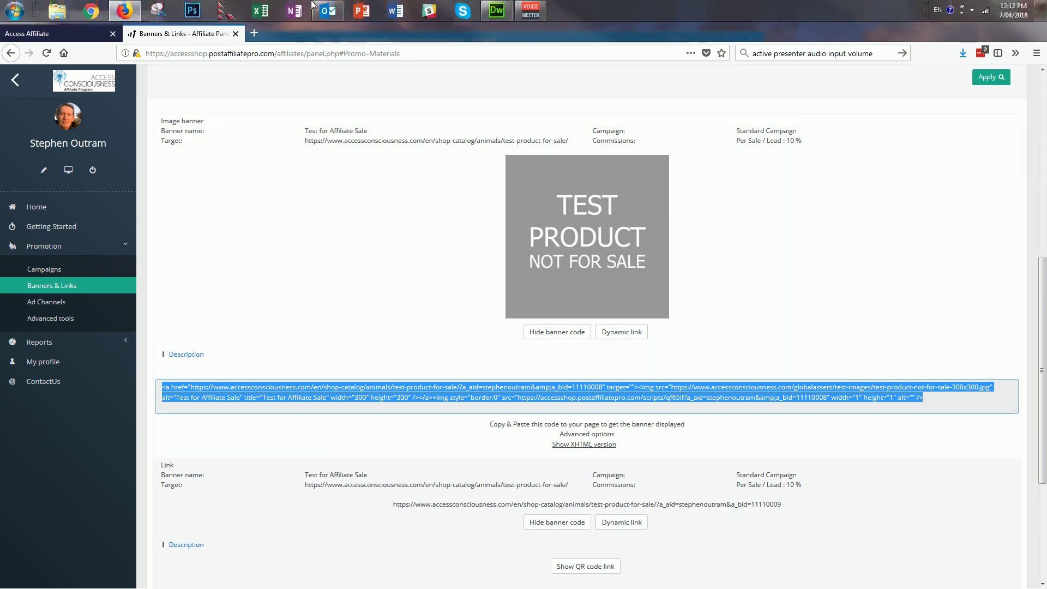
pyautogui.click(496, 8)
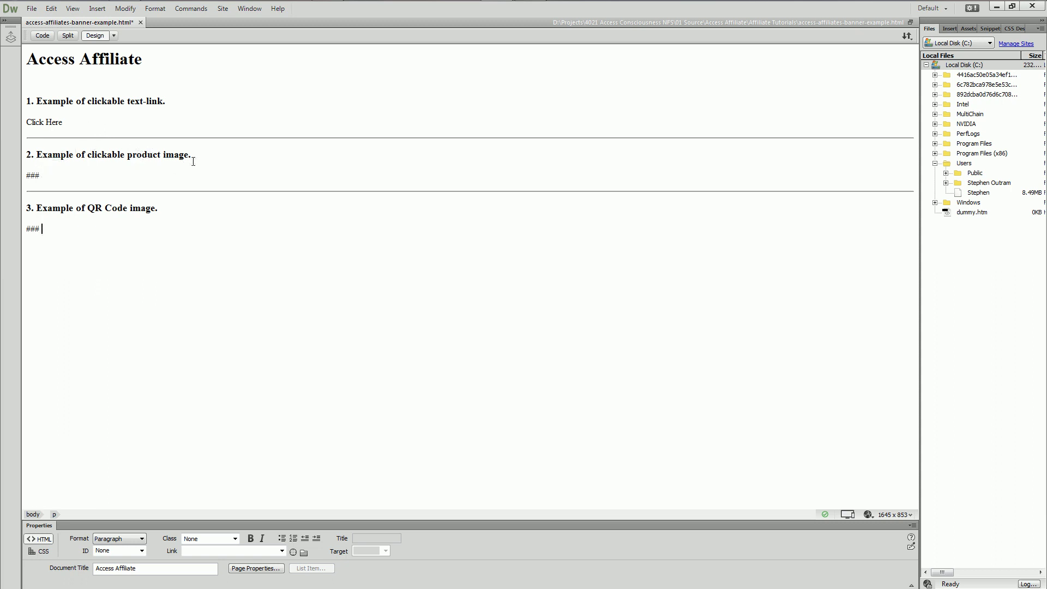
# Step: Paste the banner HTML over the ### placeholder on line 26 and refresh Design view
pyautogui.click(69, 36)
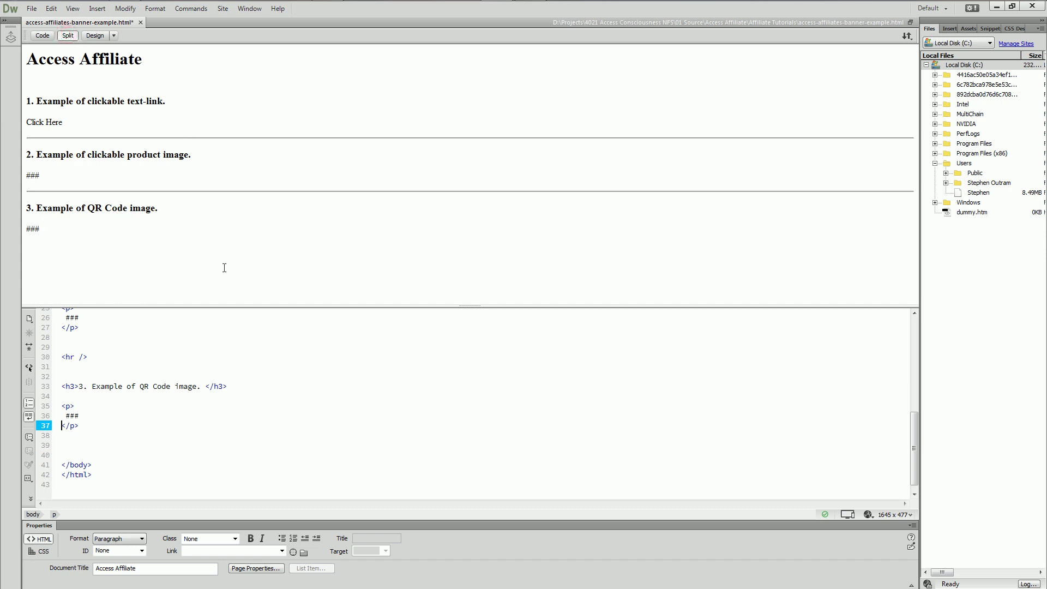
pyautogui.moveTo(914, 427); pyautogui.dragTo(907, 389)
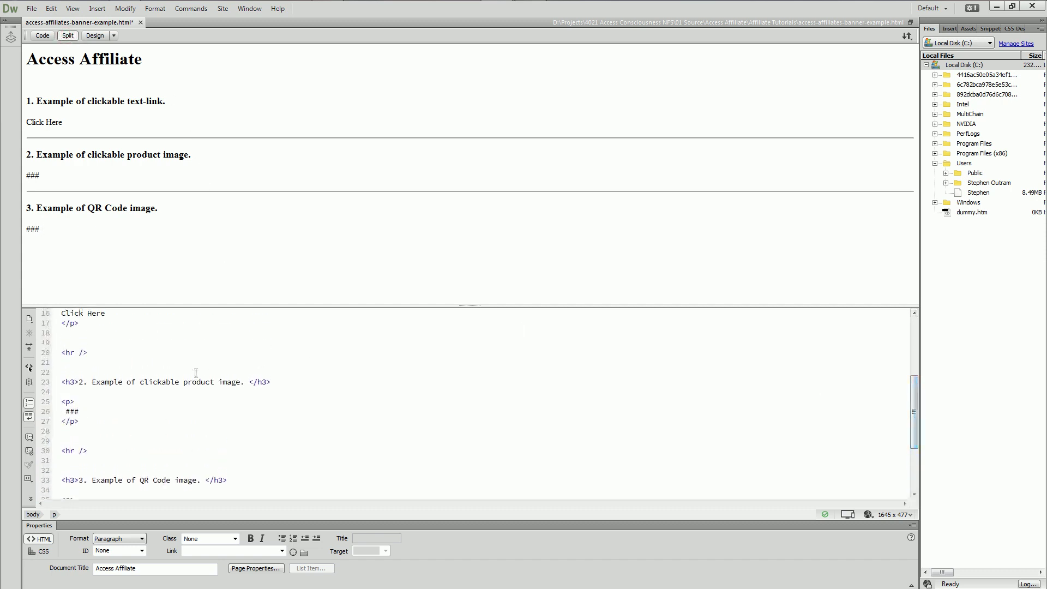
pyautogui.moveTo(66, 411); pyautogui.dragTo(80, 413)
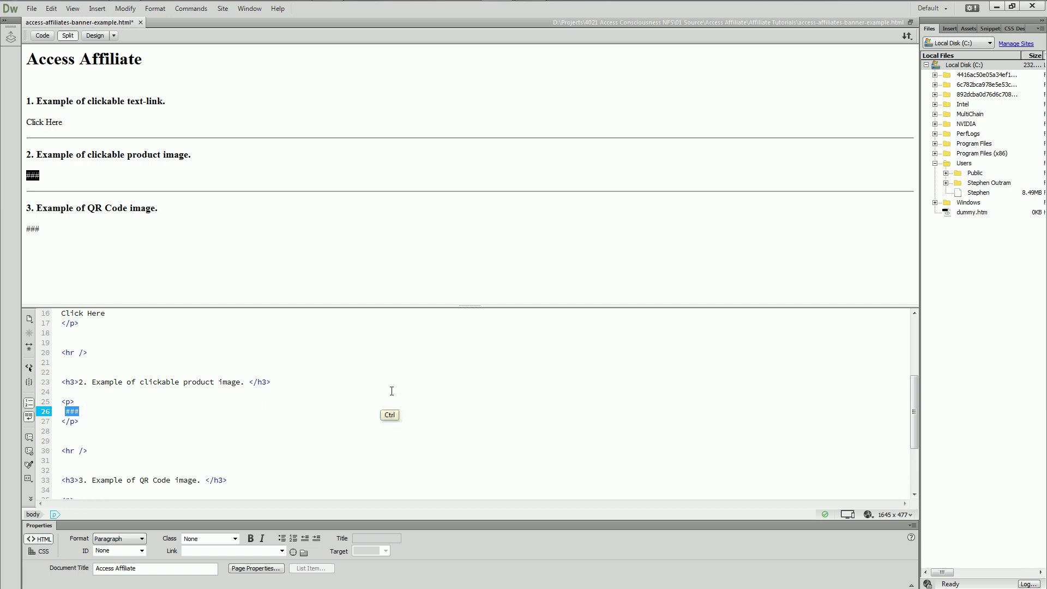
pyautogui.hotkey('ctrl', 'v')
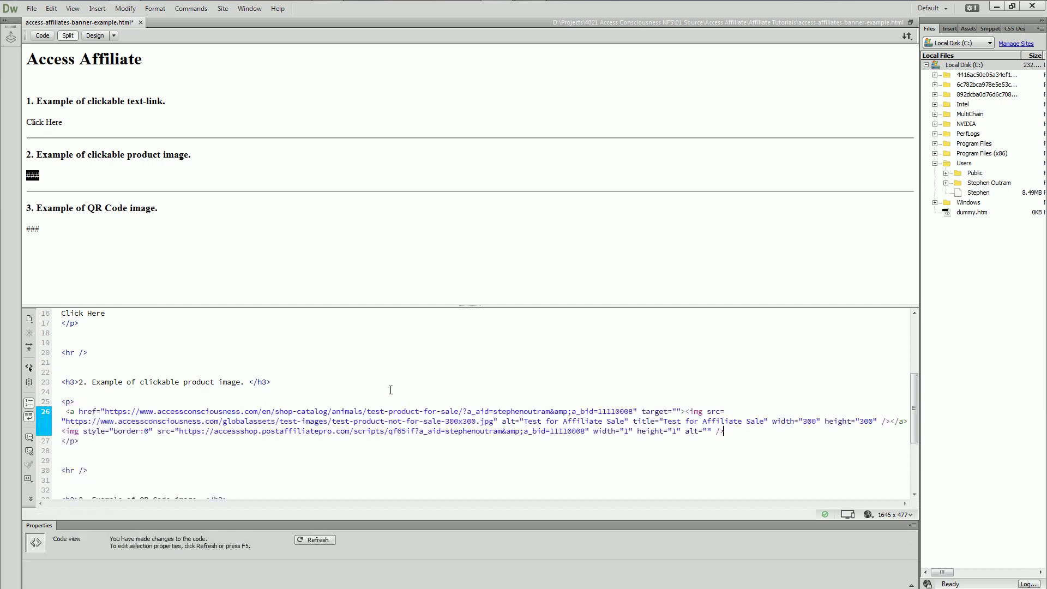
pyautogui.click(319, 539)
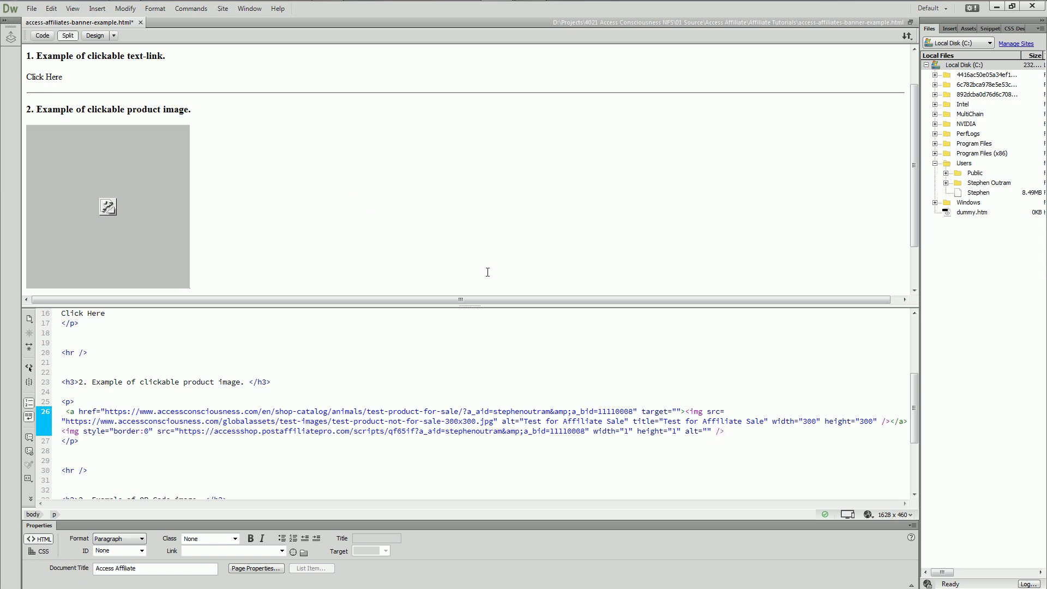
pyautogui.moveTo(913, 382); pyautogui.dragTo(914, 363)
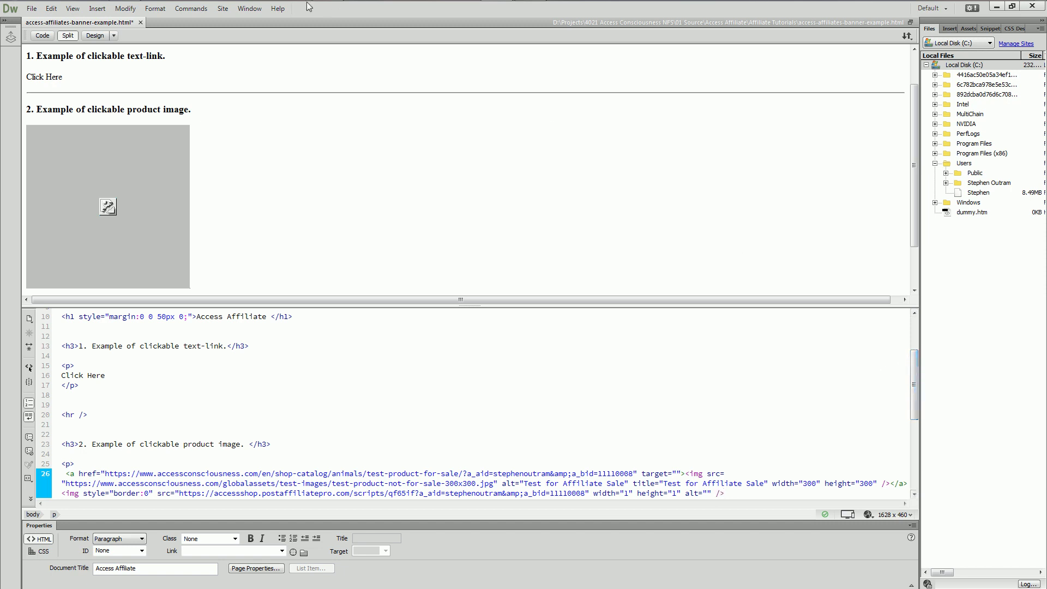
pyautogui.moveTo(307, 2)
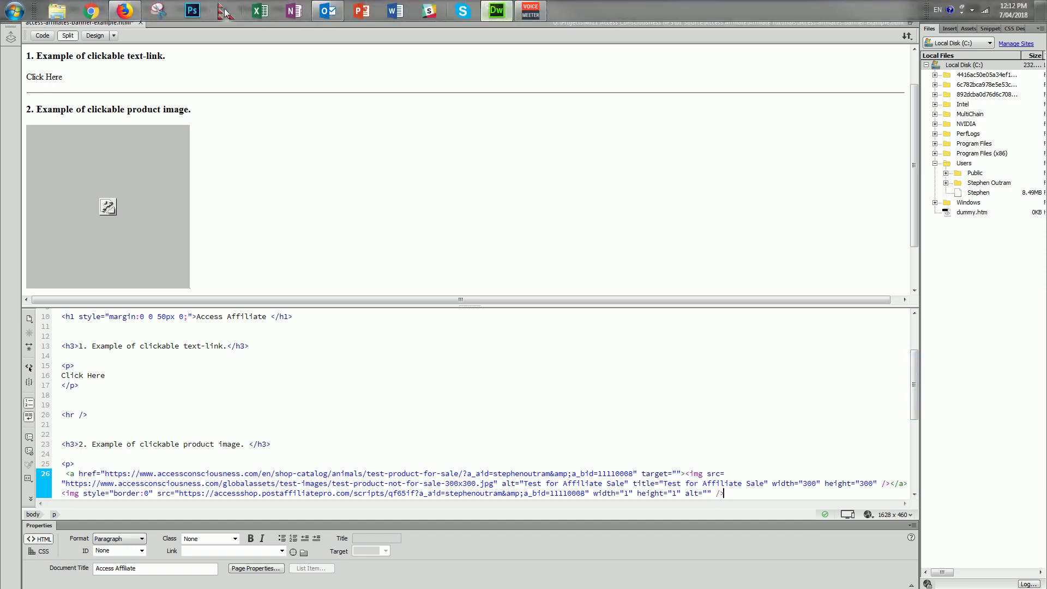
pyautogui.click(124, 11)
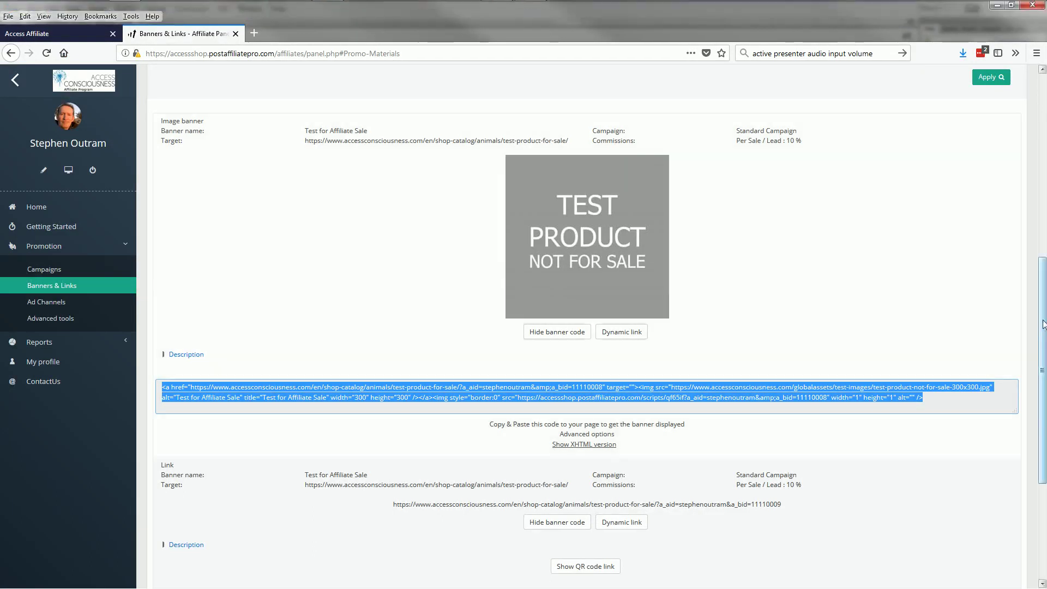
# Step: Scroll to the Link banner and select the test product's full affiliate URL
pyautogui.moveTo(1042, 324); pyautogui.dragTo(1041, 436)
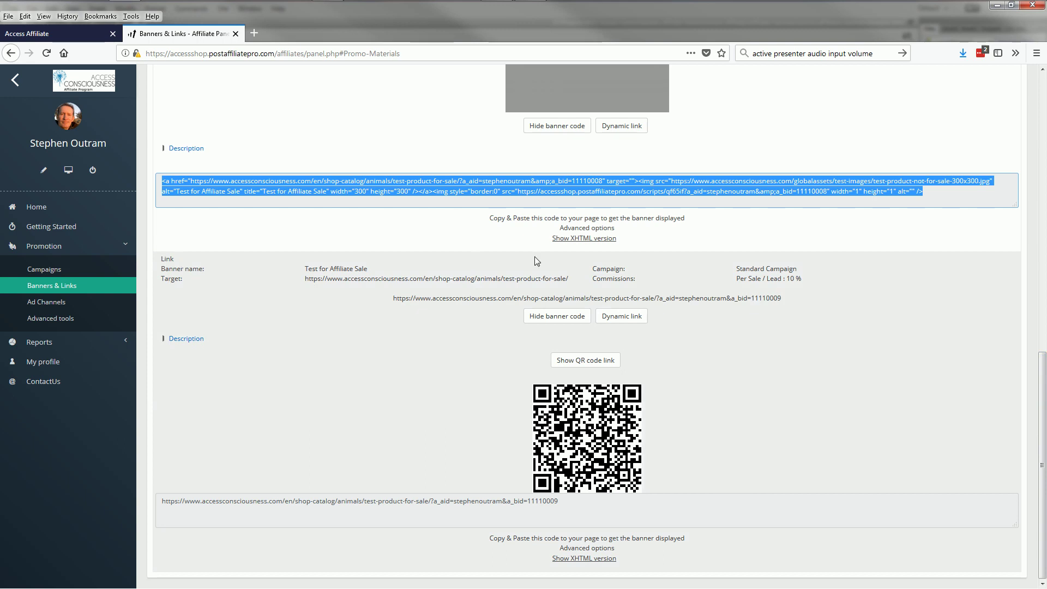
pyautogui.click(591, 501)
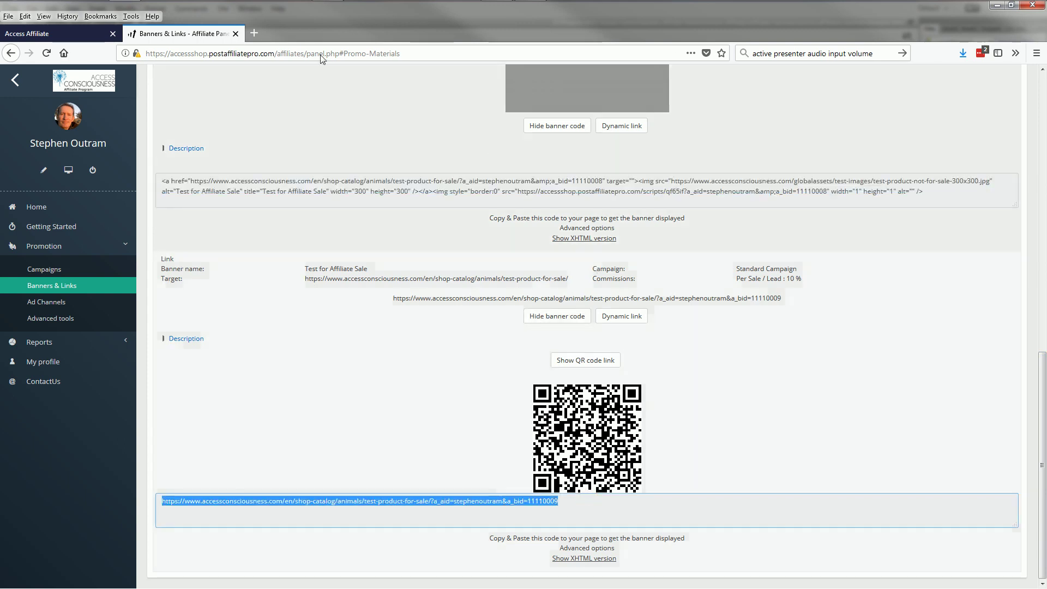
pyautogui.moveTo(496, 12)
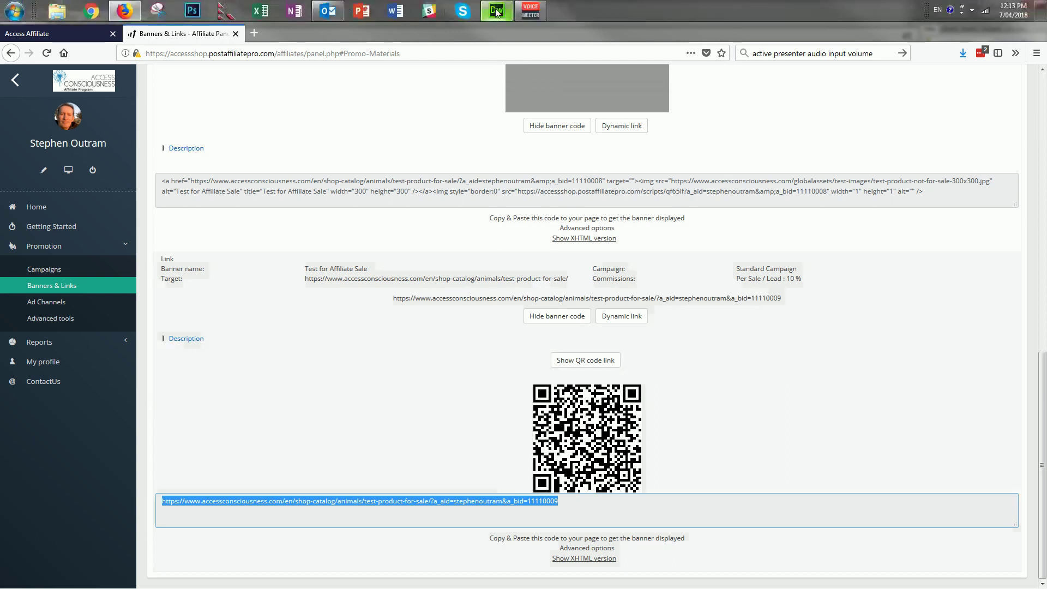
pyautogui.click(496, 12)
# Step: Link the 'Click Here' text to the pasted affiliate URL in the Properties Link field
pyautogui.moveTo(27, 76); pyautogui.dragTo(67, 77)
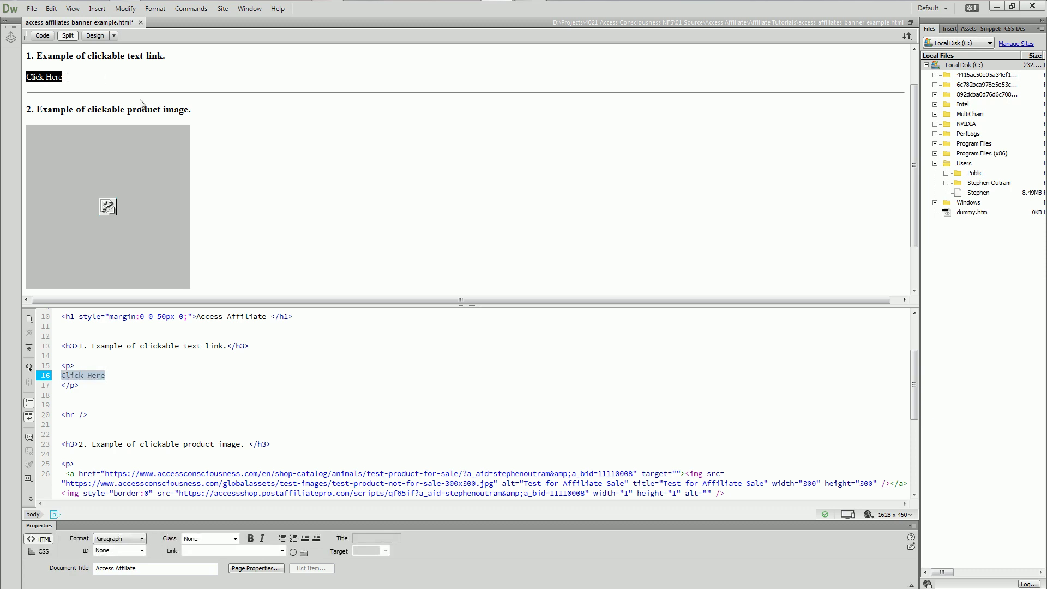
pyautogui.click(201, 551)
pyautogui.hotkey('ctrl', 'v')
pyautogui.press('Return')
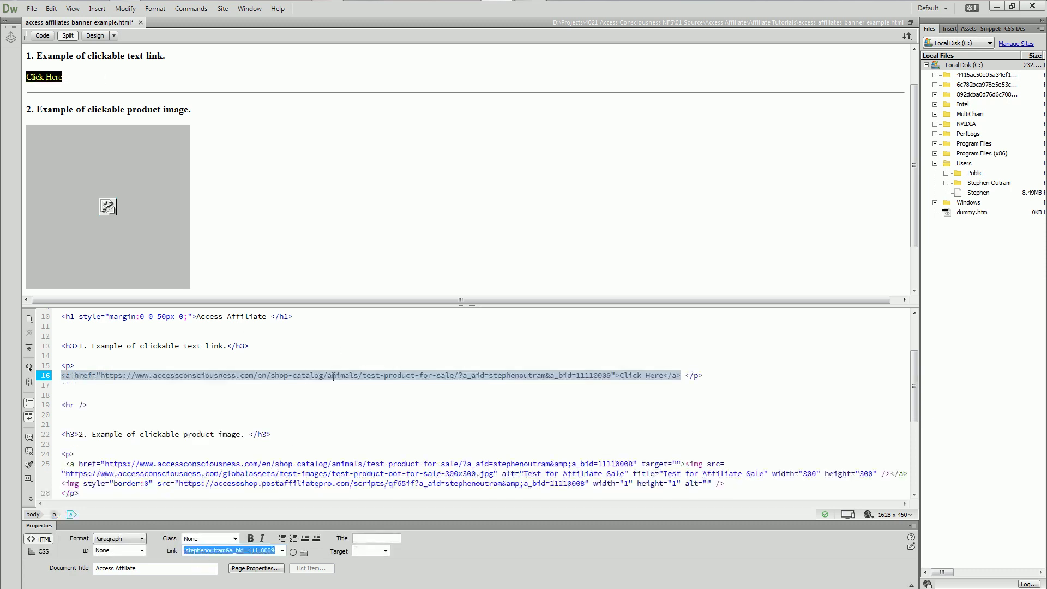
pyautogui.click(213, 113)
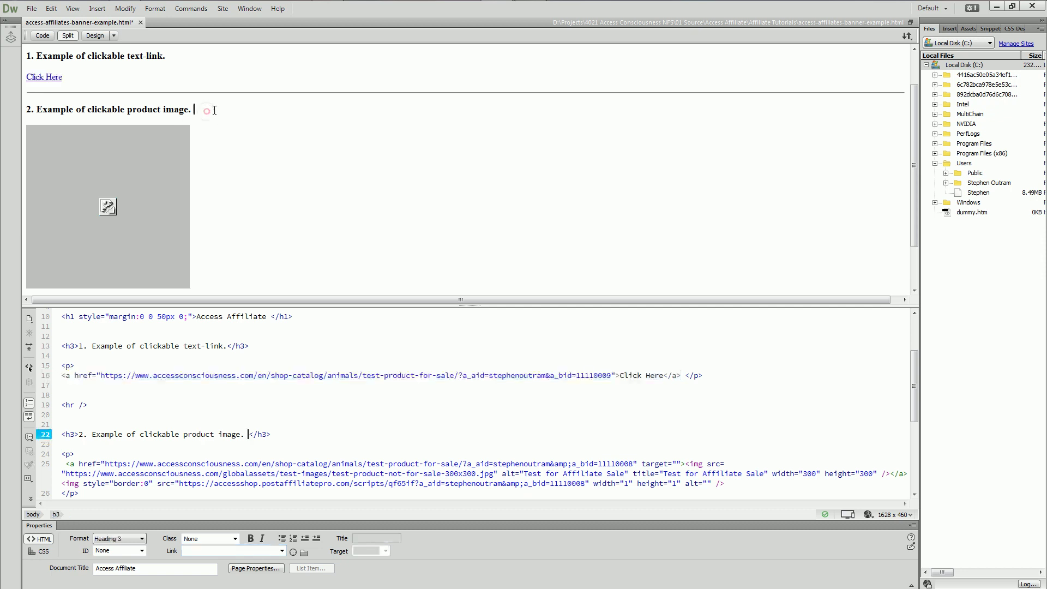
pyautogui.scroll(-2, 915, 198)
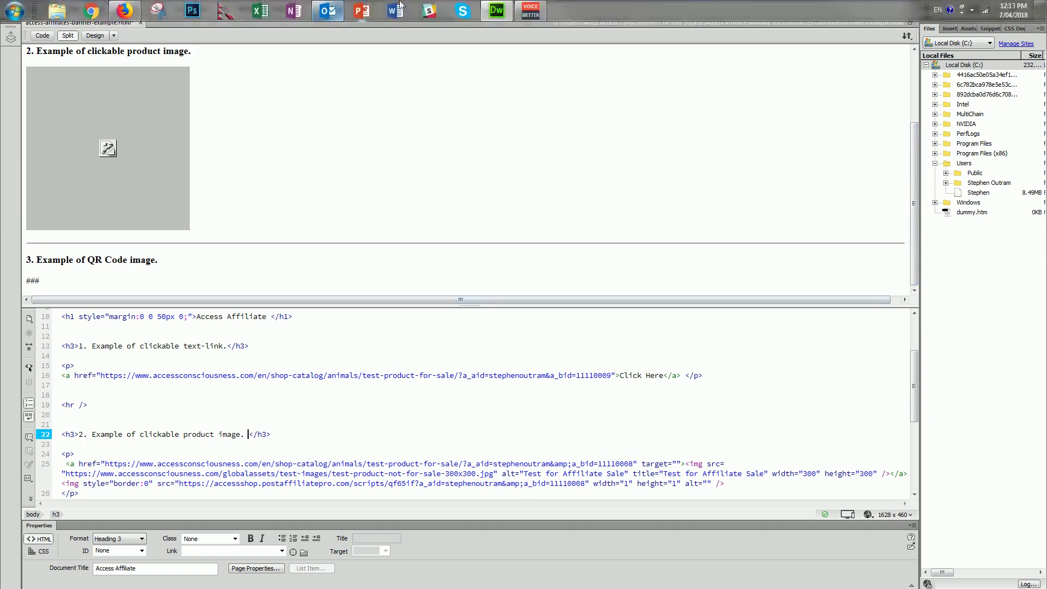
# Step: Reveal the test product's QR code link and select its <img> embed code
pyautogui.click(127, 10)
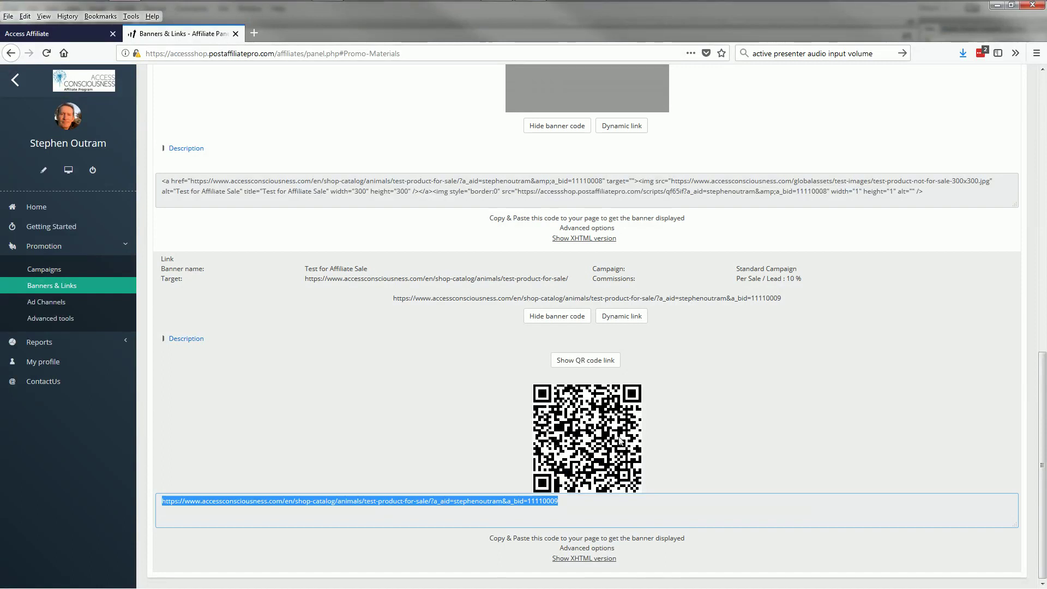
pyautogui.click(589, 363)
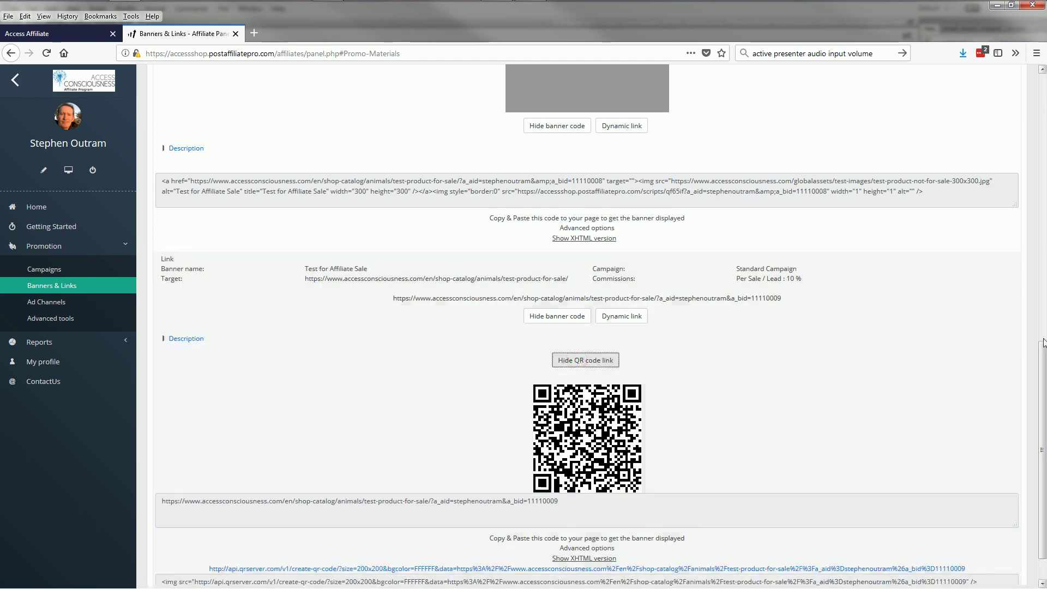
pyautogui.scroll(-2, 1042, 353)
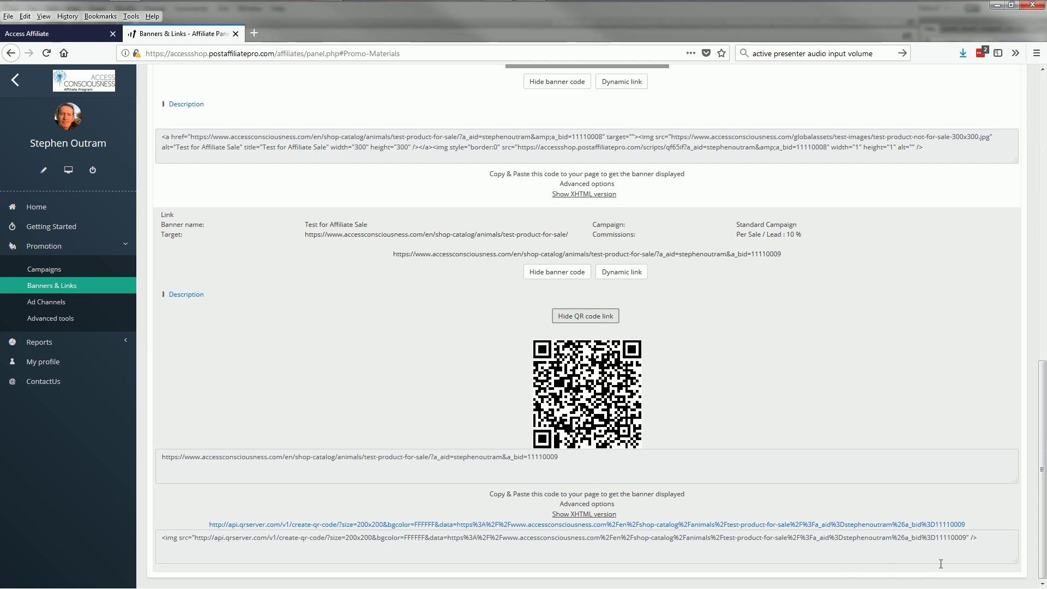
pyautogui.moveTo(990, 539); pyautogui.dragTo(152, 537)
pyautogui.hotkey('ctrl', 'c')
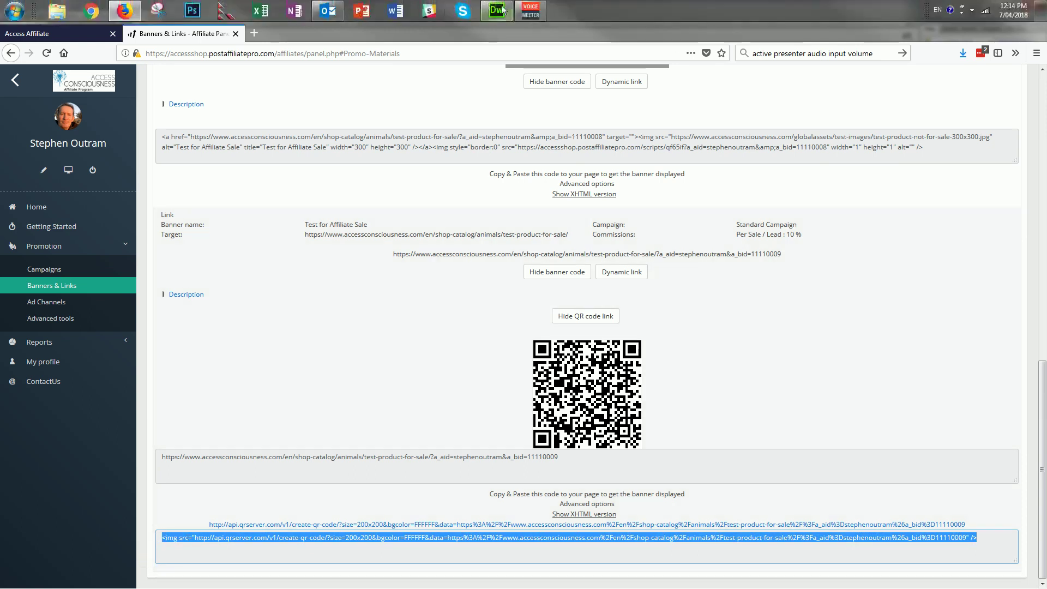
pyautogui.click(504, 16)
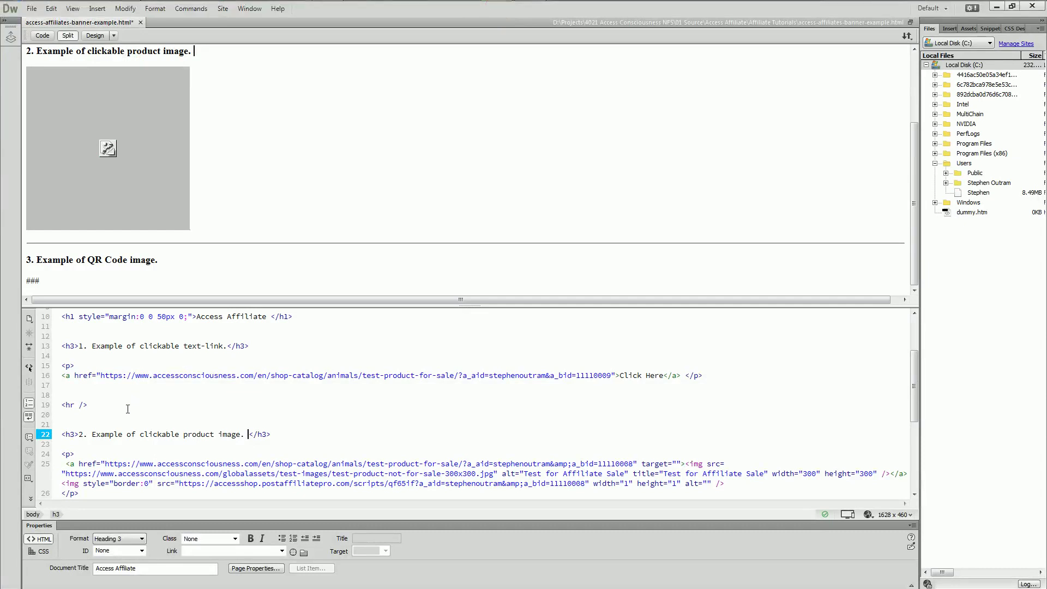
# Step: Replace the ### placeholder on line 35 with the pasted QR code img tag
pyautogui.click(37, 280)
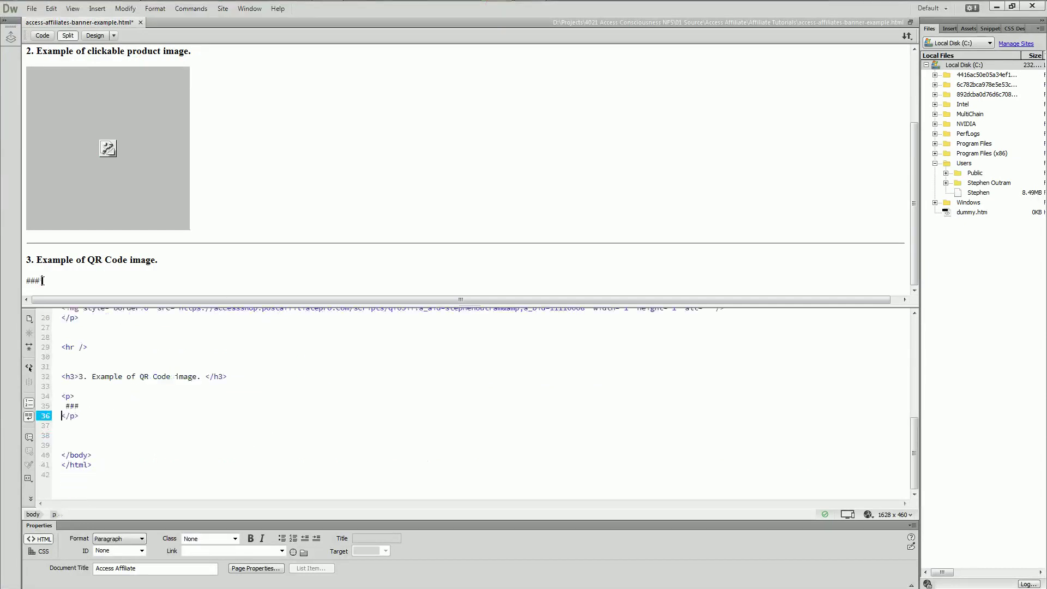
pyautogui.doubleClick(71, 406)
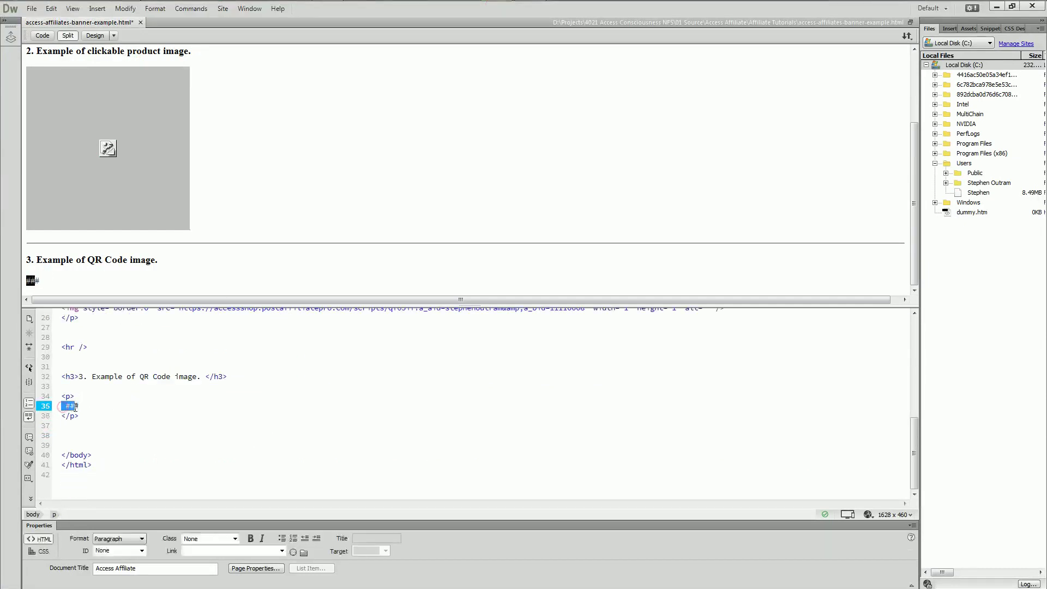
pyautogui.click(82, 406)
pyautogui.moveTo(84, 407)
pyautogui.mouseDown()
pyautogui.moveTo(67, 408)
pyautogui.moveTo(80, 406)
pyautogui.mouseUp()
pyautogui.hotkey('ctrl', 'v')
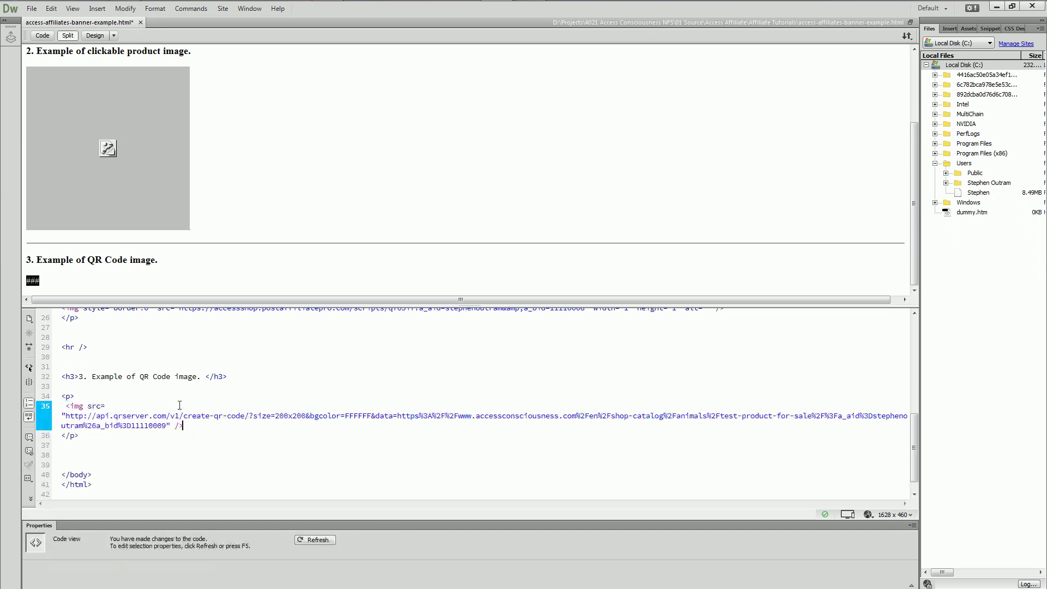
# Step: Refresh Design view to show the QR image, then minimize Dreamweaver
pyautogui.click(190, 450)
pyautogui.click(888, 279)
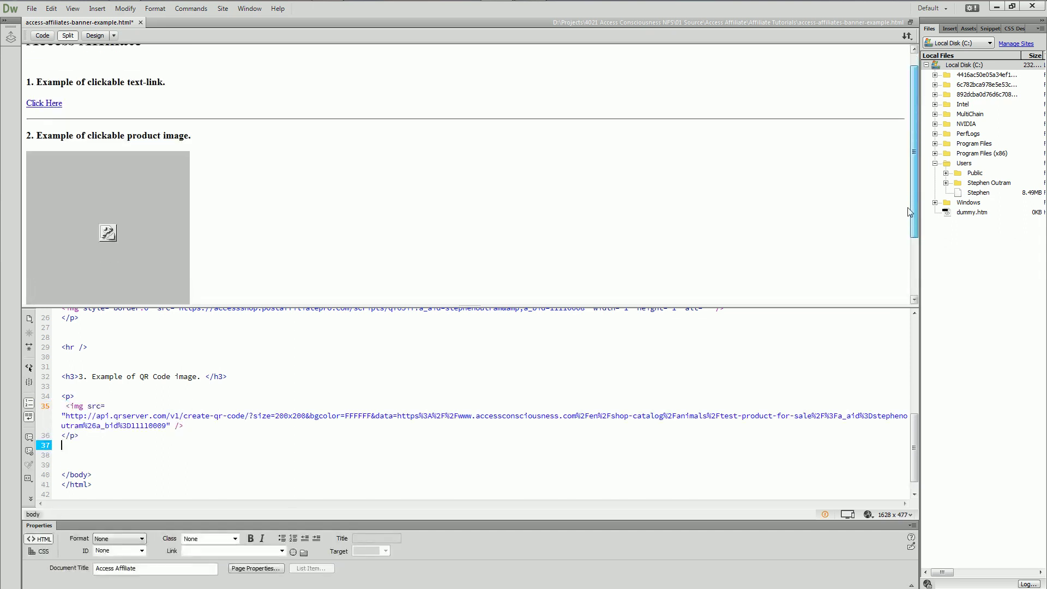
pyautogui.scroll(3, 882, 293)
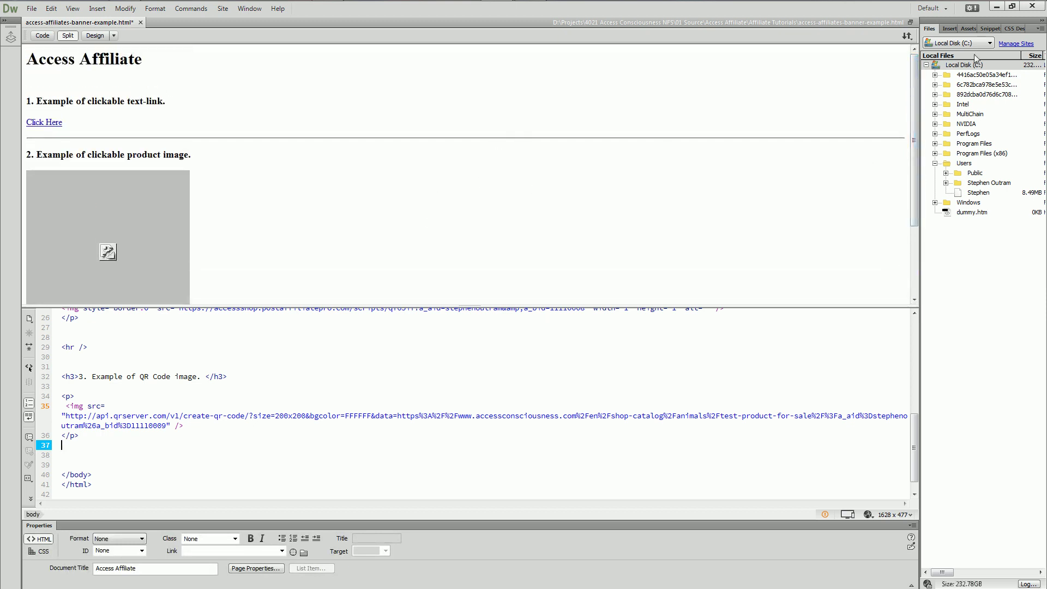
pyautogui.click(996, 7)
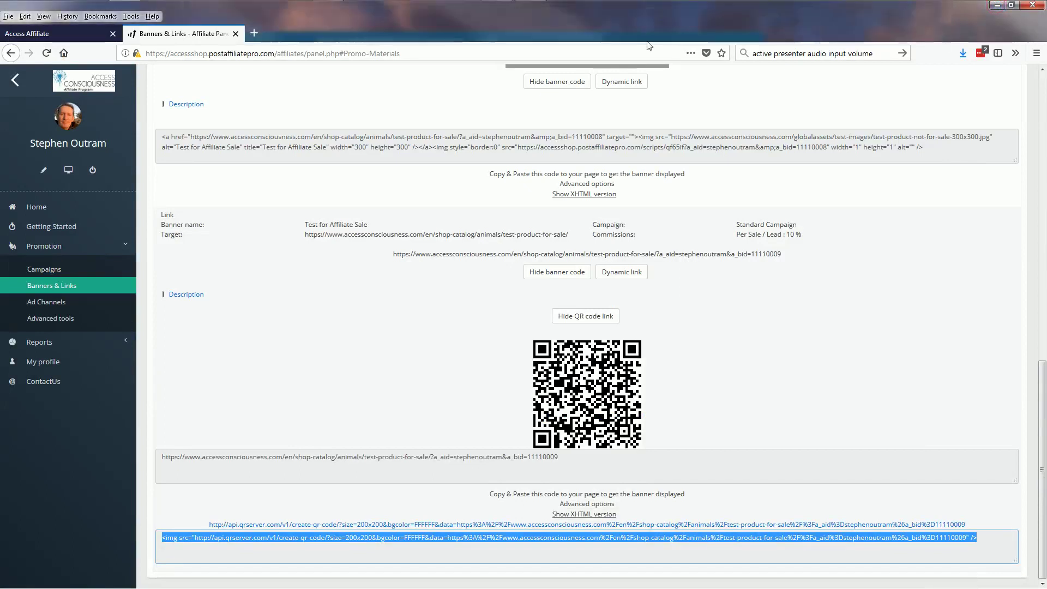
pyautogui.click(70, 31)
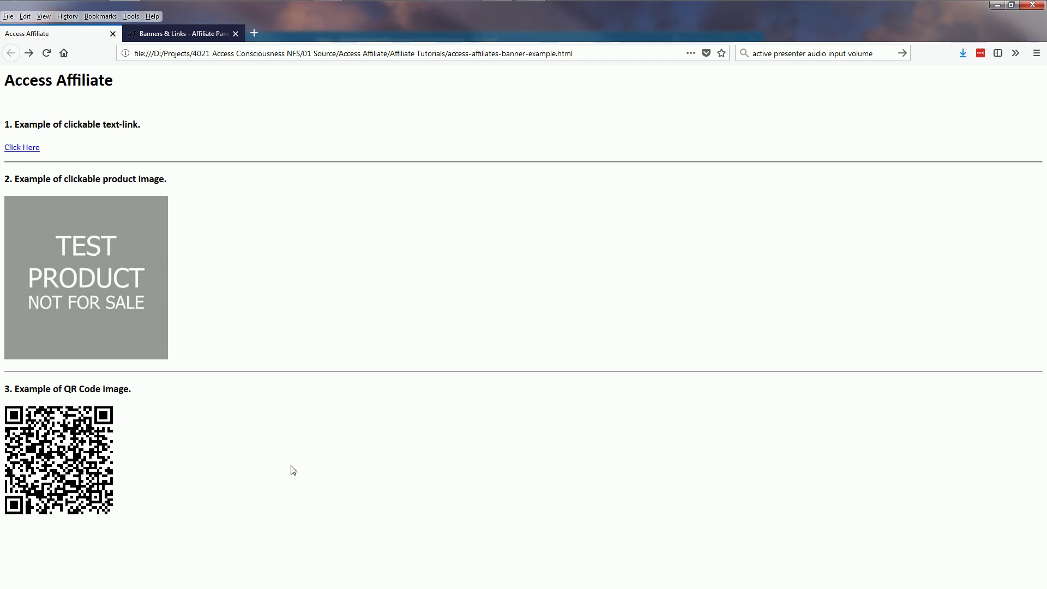
# Step: Follow the product image on the local example page to the Test for Affiliate Sale shop page
pyautogui.click(128, 248)
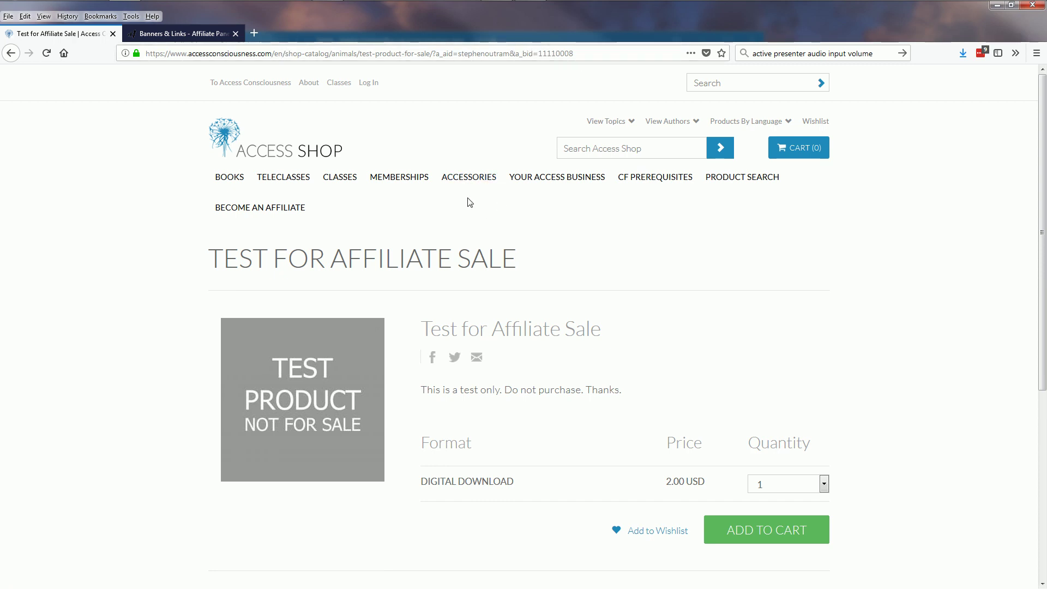
# Step: Return to the Banners & Links tab and scroll up to its filter form
pyautogui.click(183, 33)
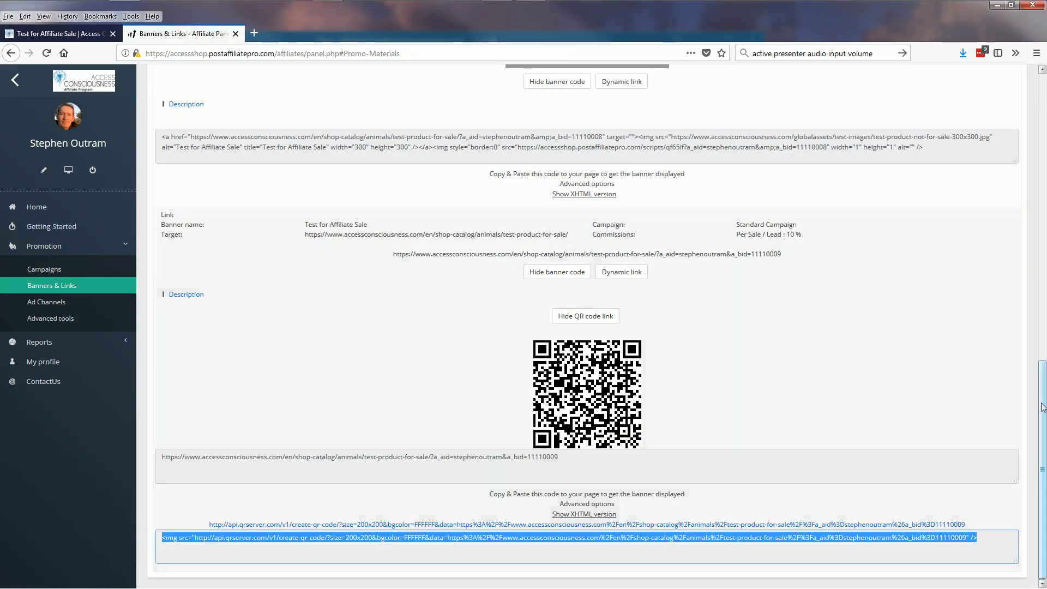
pyautogui.scroll(12, 1009, 415)
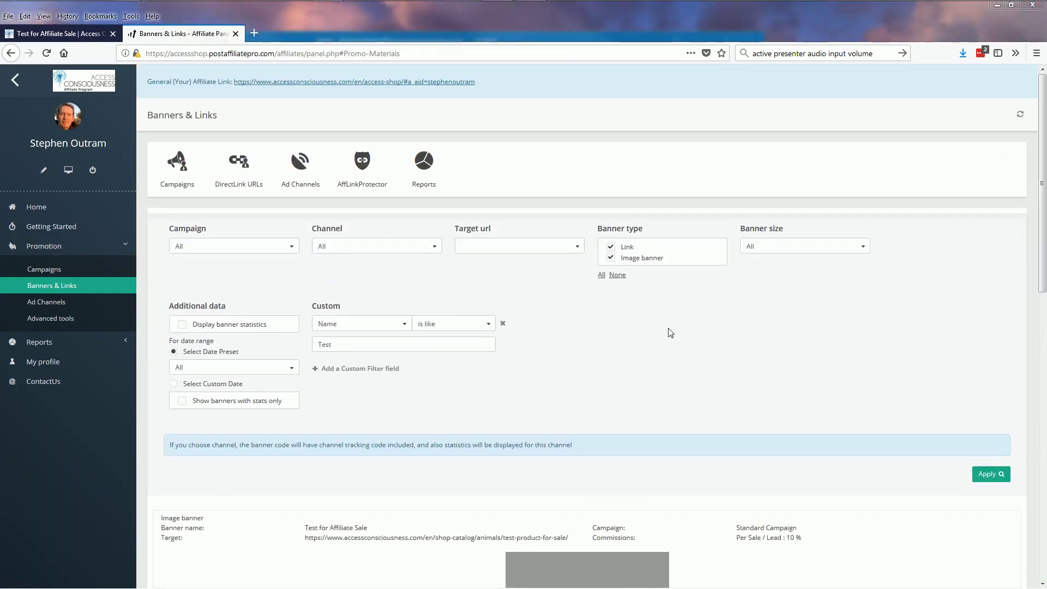